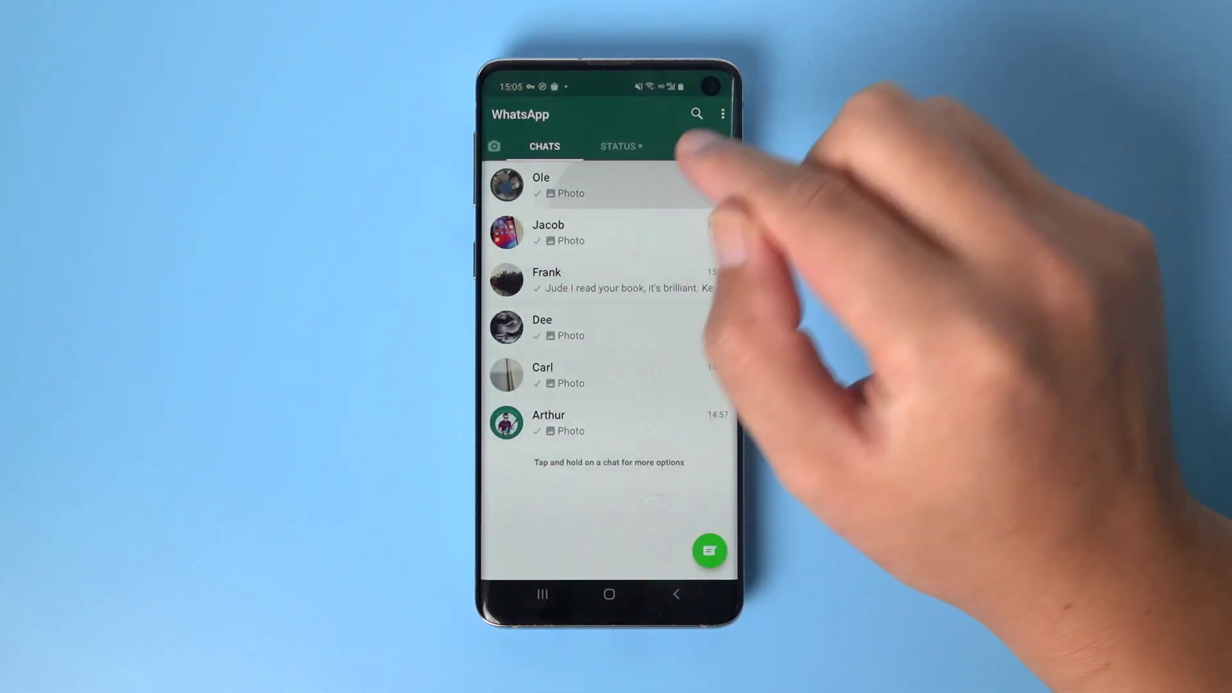
Step: Look through the existing chats and their photos, ending with the oldest chat
left_click(674, 183)
left_click(489, 115)
left_click(674, 323)
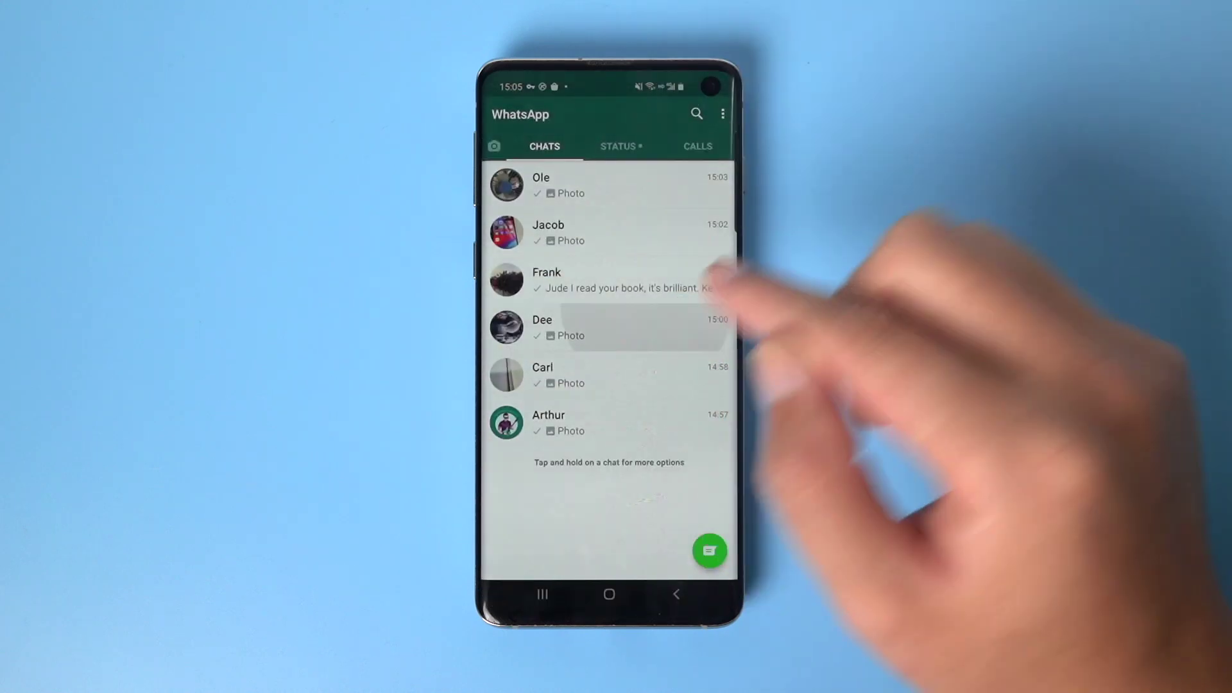
left_click(491, 113)
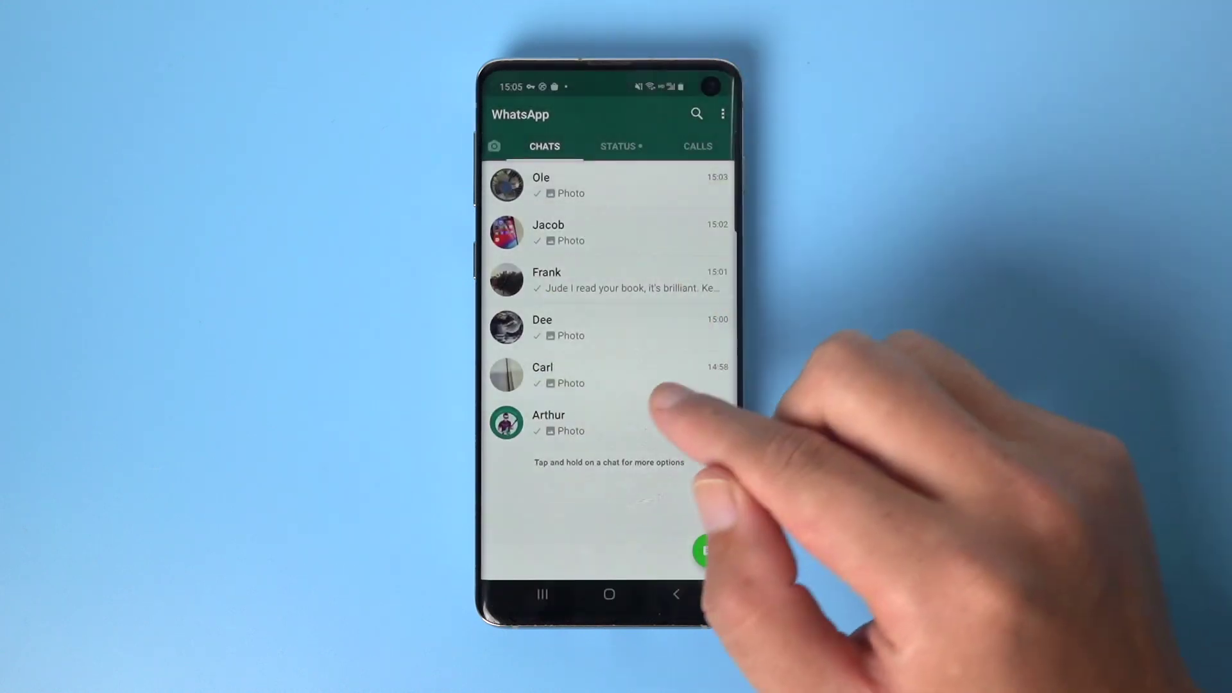
left_click(664, 421)
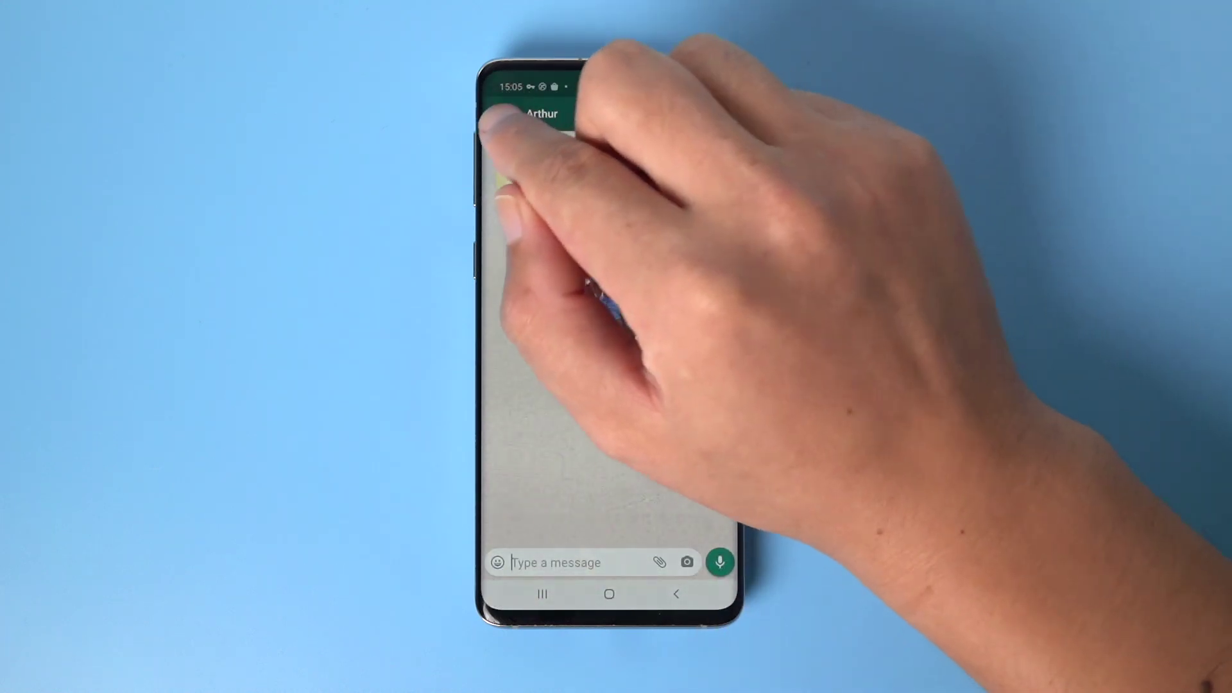
Step: Delete five chats together with their media, keeping only Arthur's chat
left_click(492, 114)
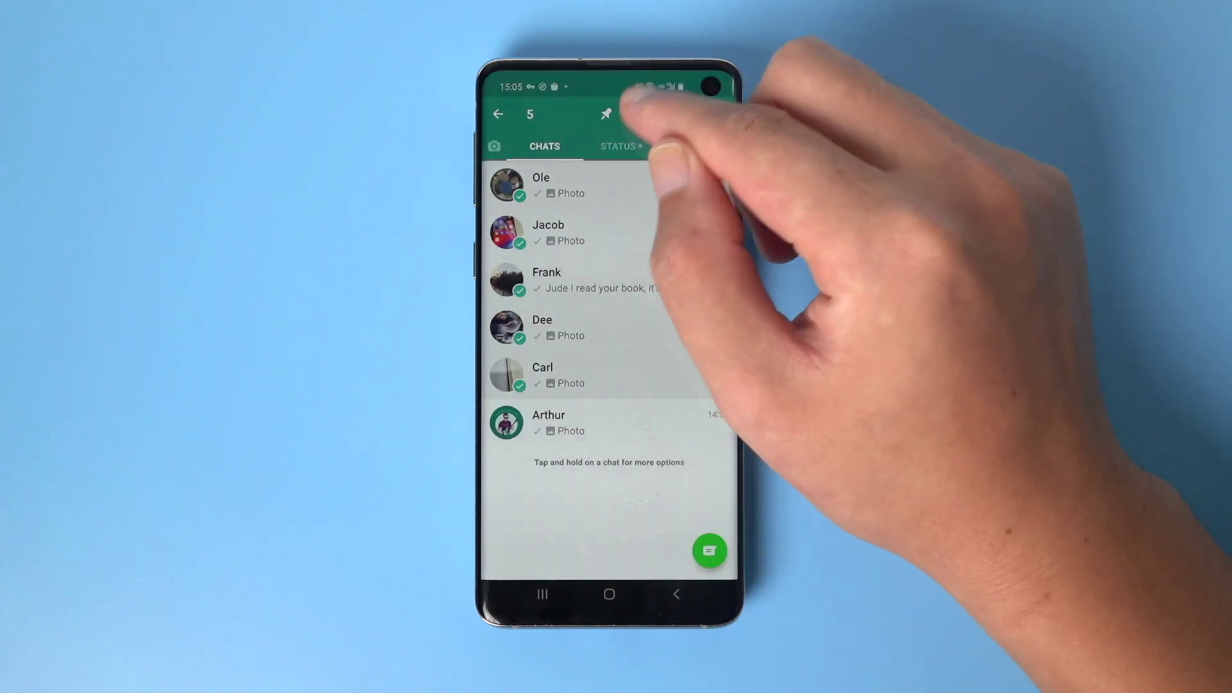
left_click(636, 113)
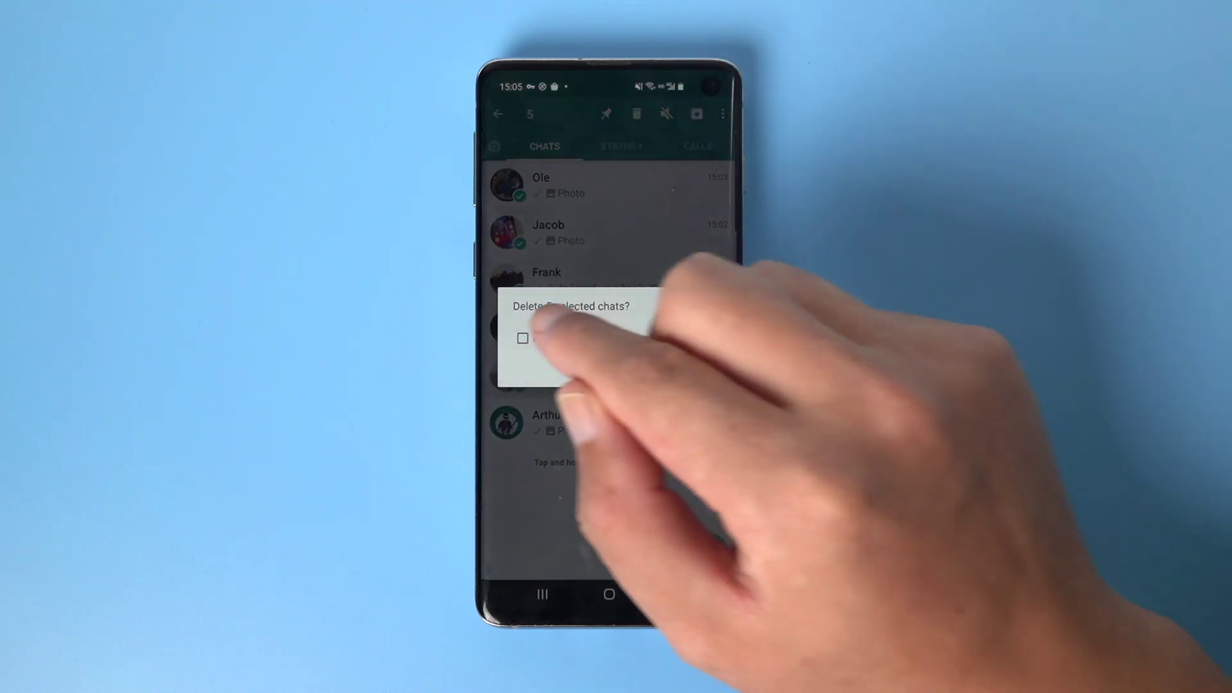
left_click(523, 338)
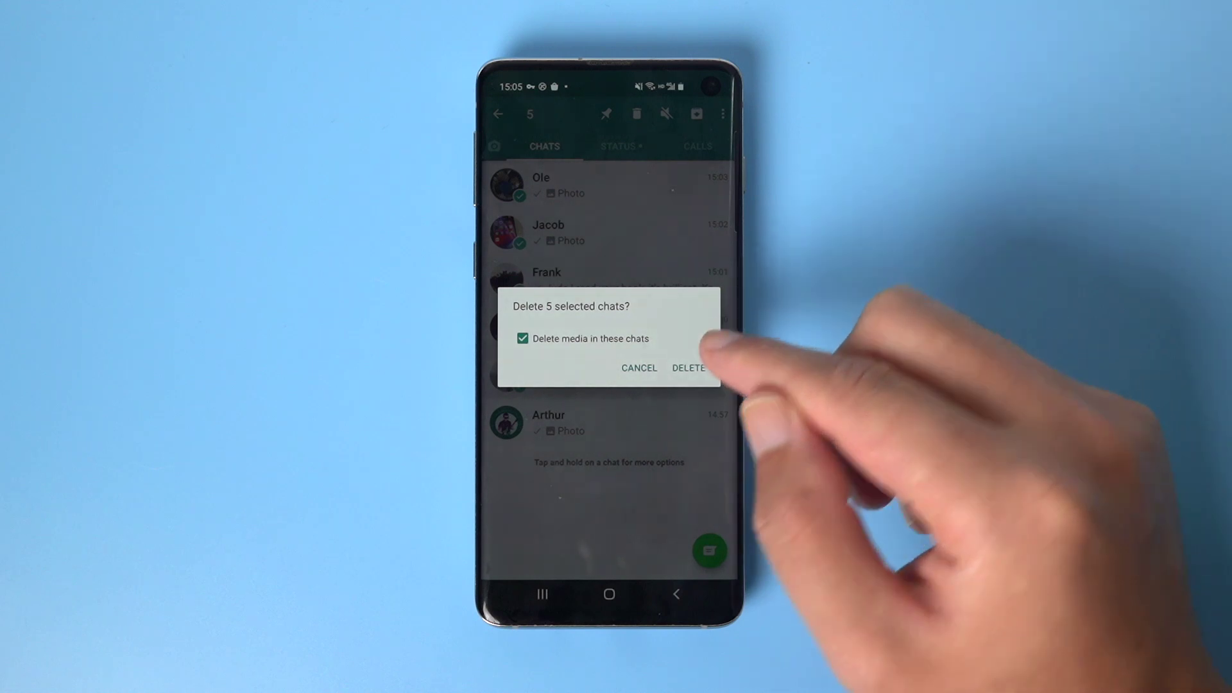
left_click(688, 368)
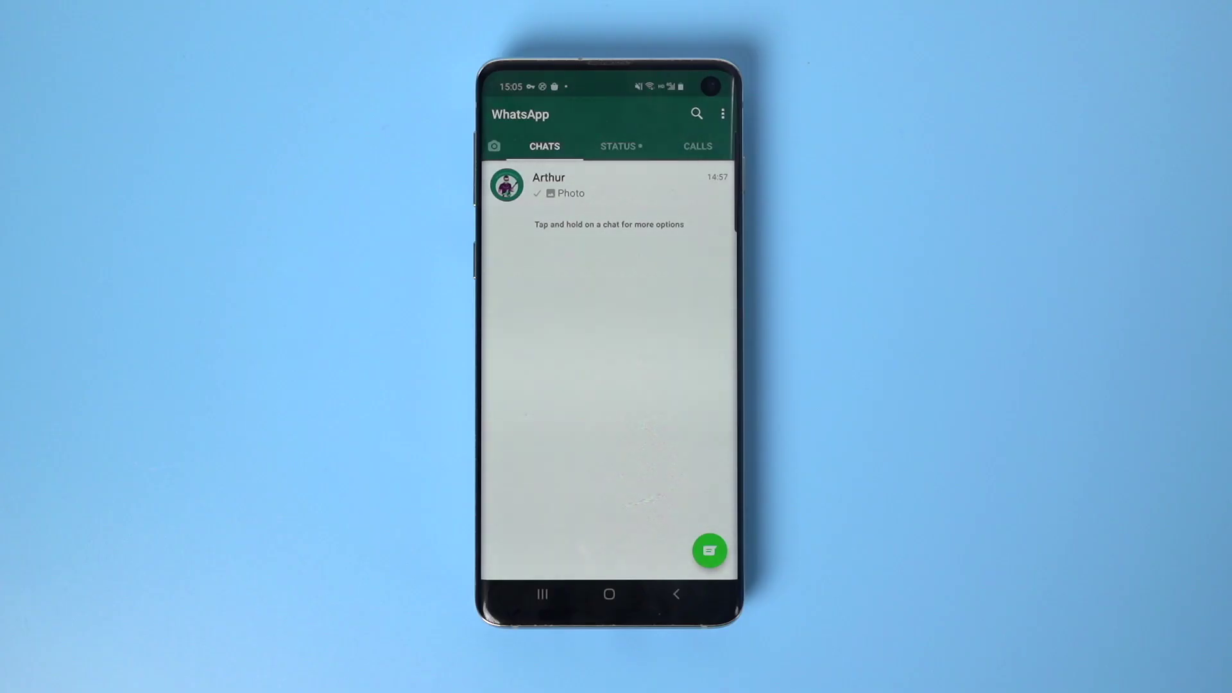
Step: Uninstall WhatsApp from its home-screen icon and confirm with OK
left_click(609, 594)
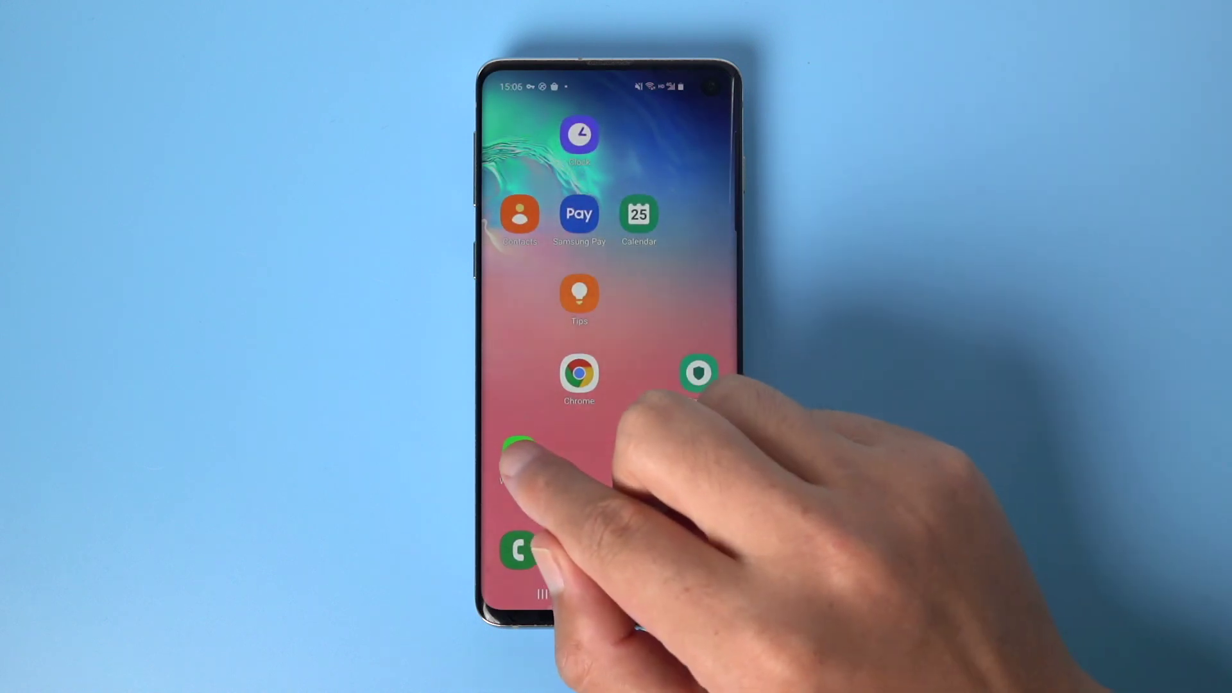
left_click(520, 454)
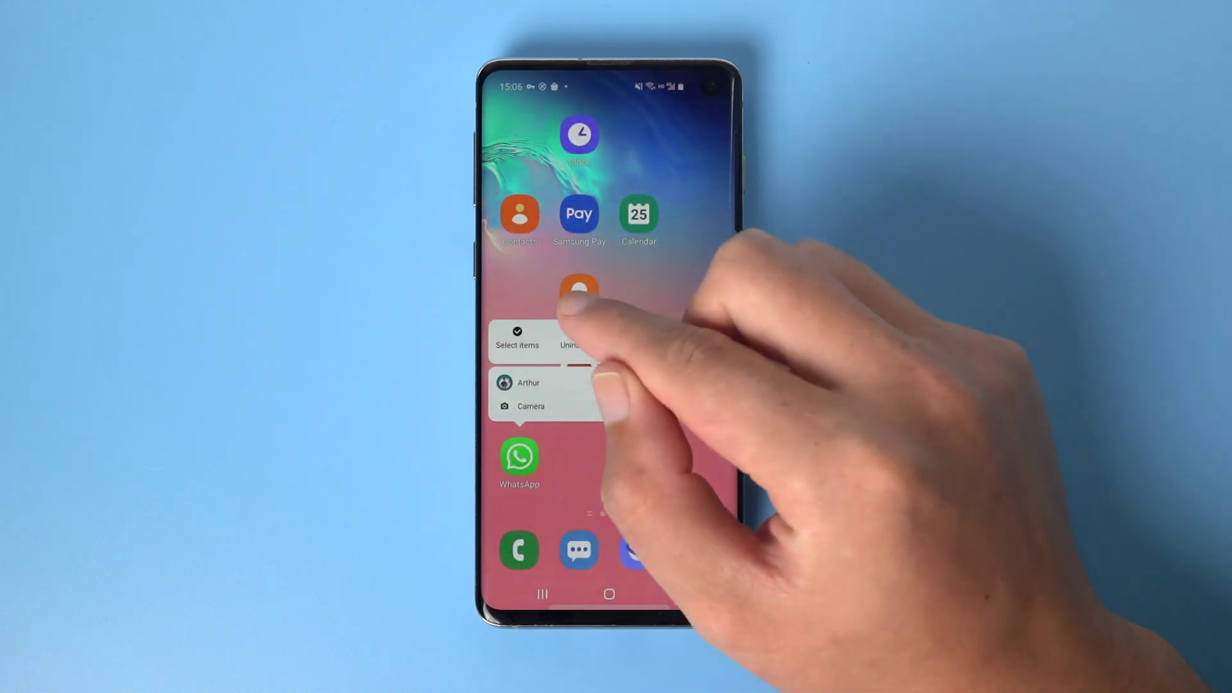
left_click(573, 339)
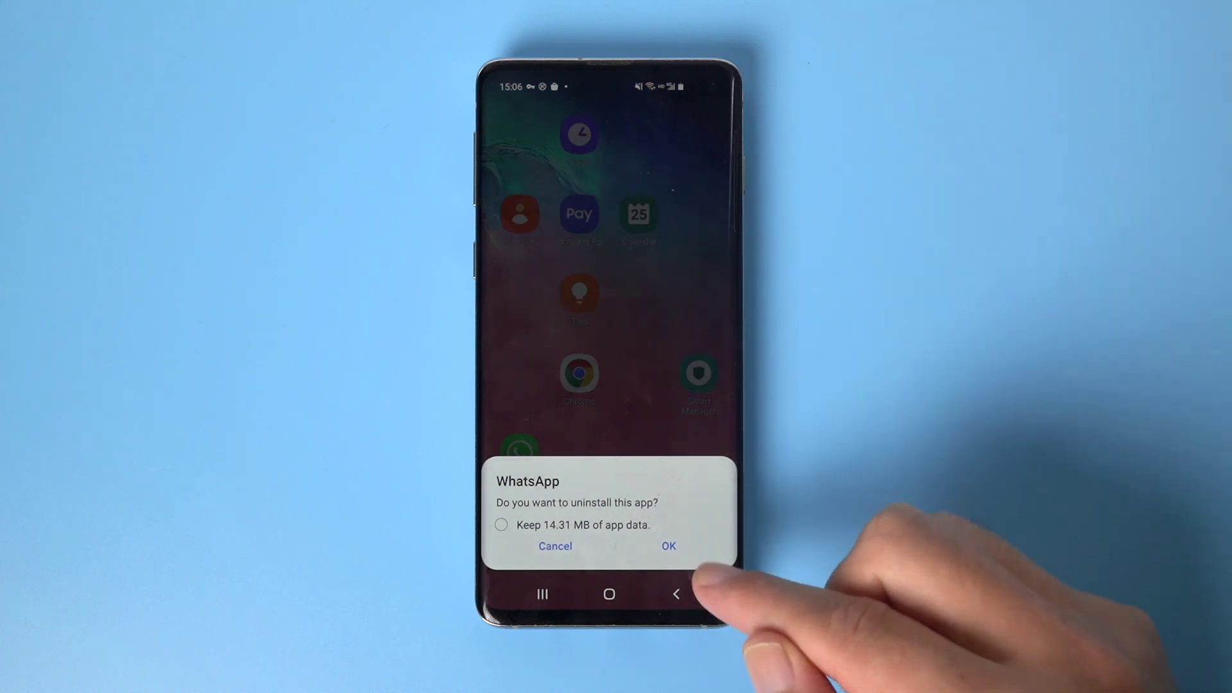
left_click(668, 546)
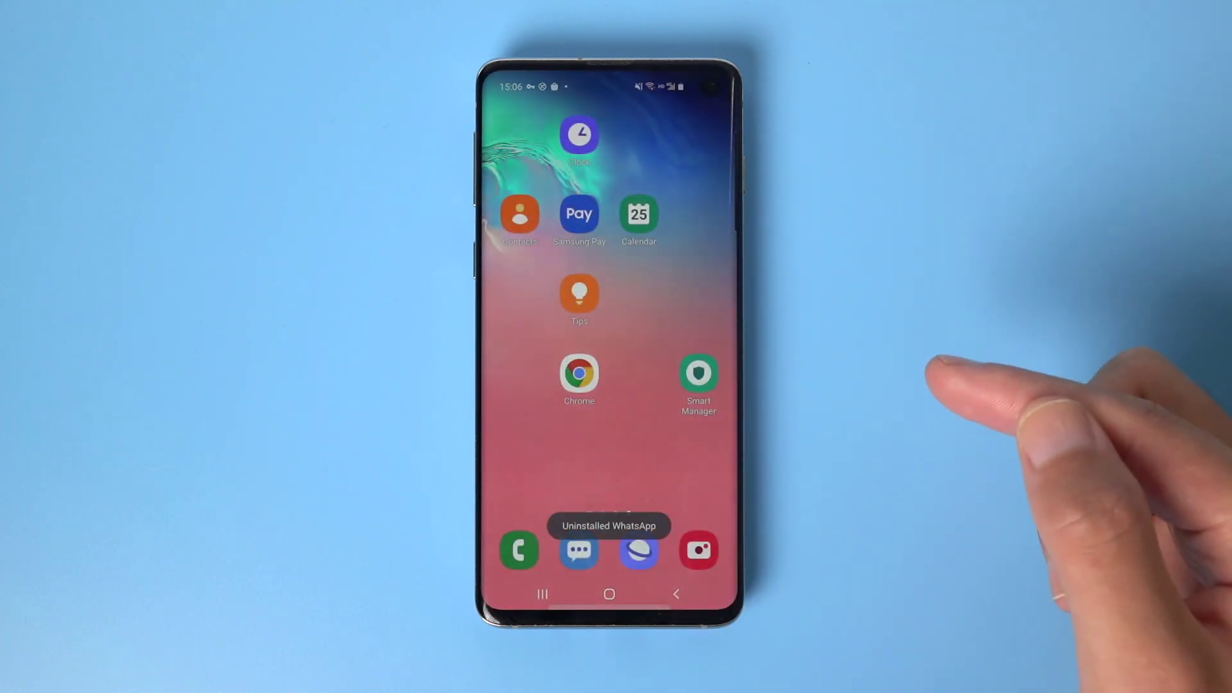
Step: Install WhatsApp from the APK in Samsung My Files, with 'Delete installer package' off
left_click_drag(673, 433, 799, 413)
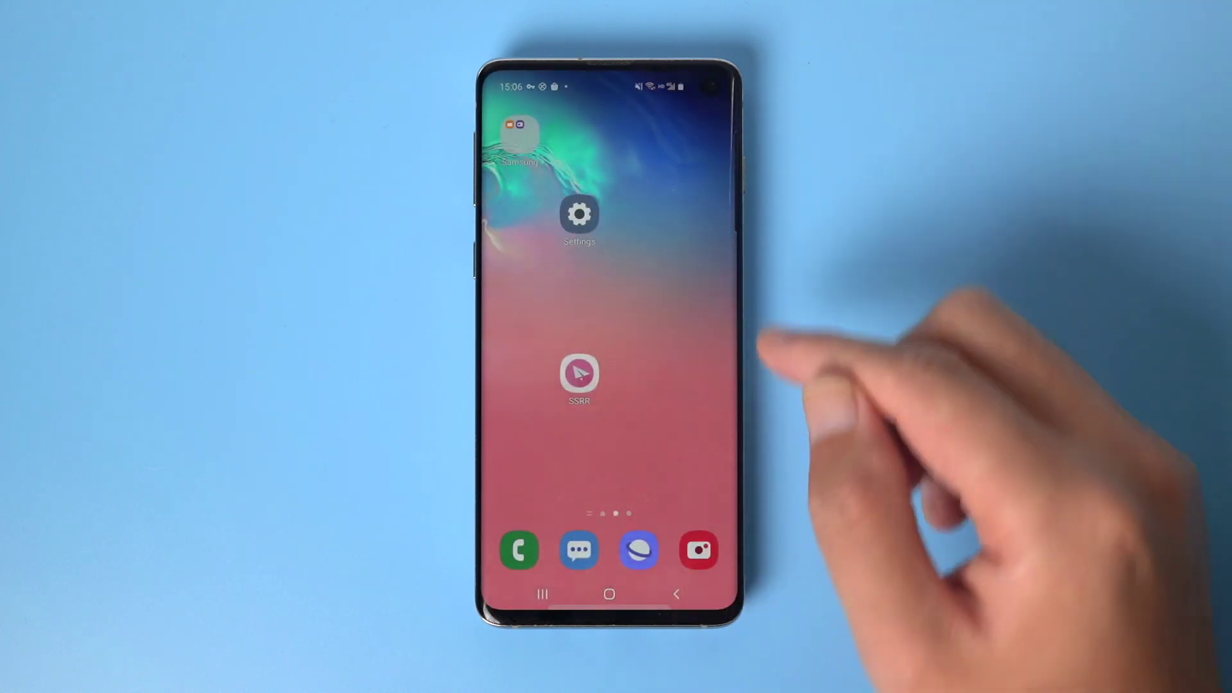
left_click(520, 120)
left_click(527, 263)
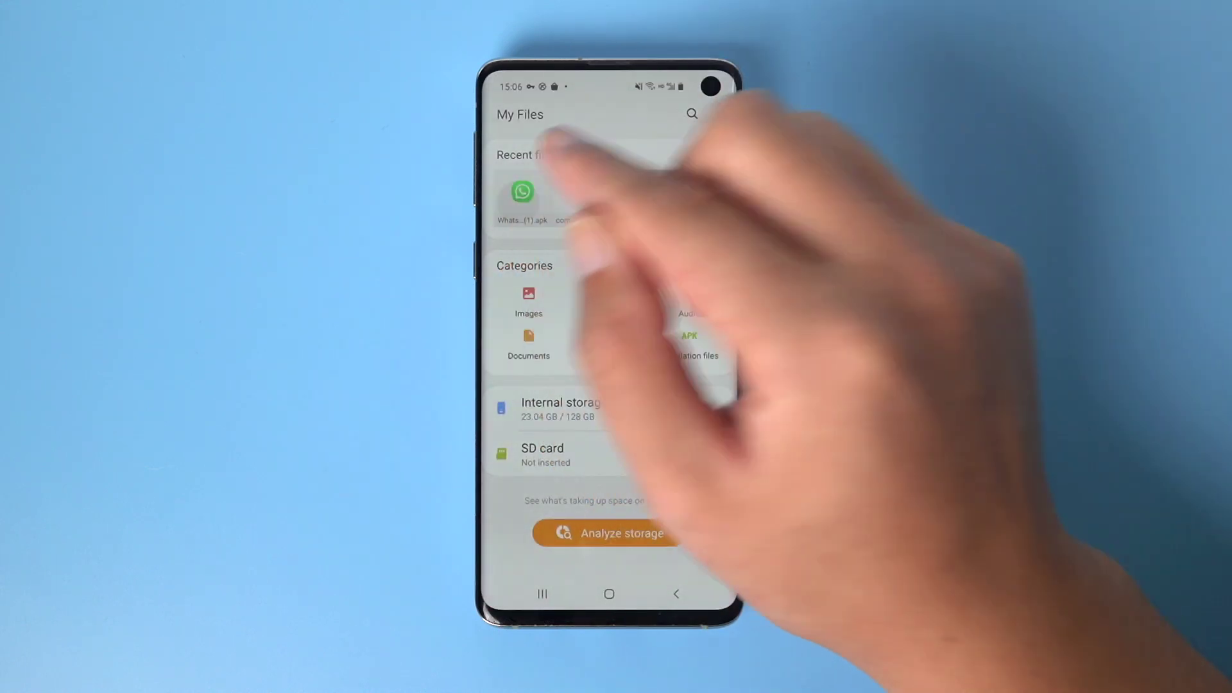
left_click(522, 193)
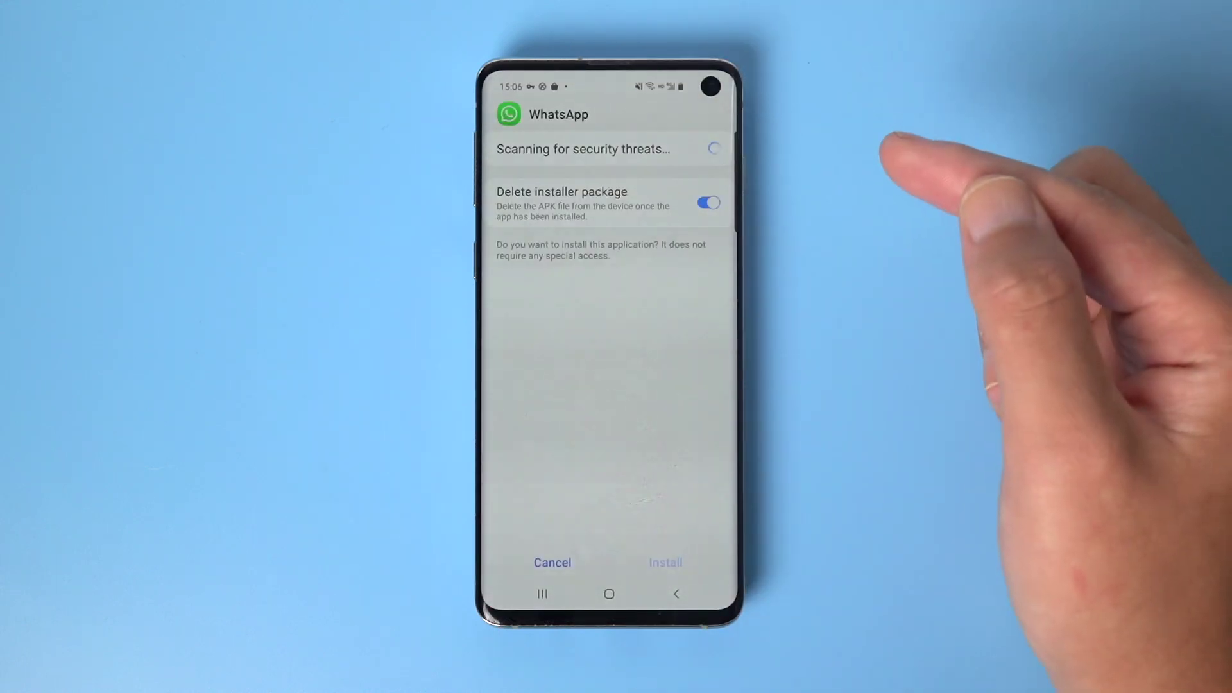
left_click(708, 203)
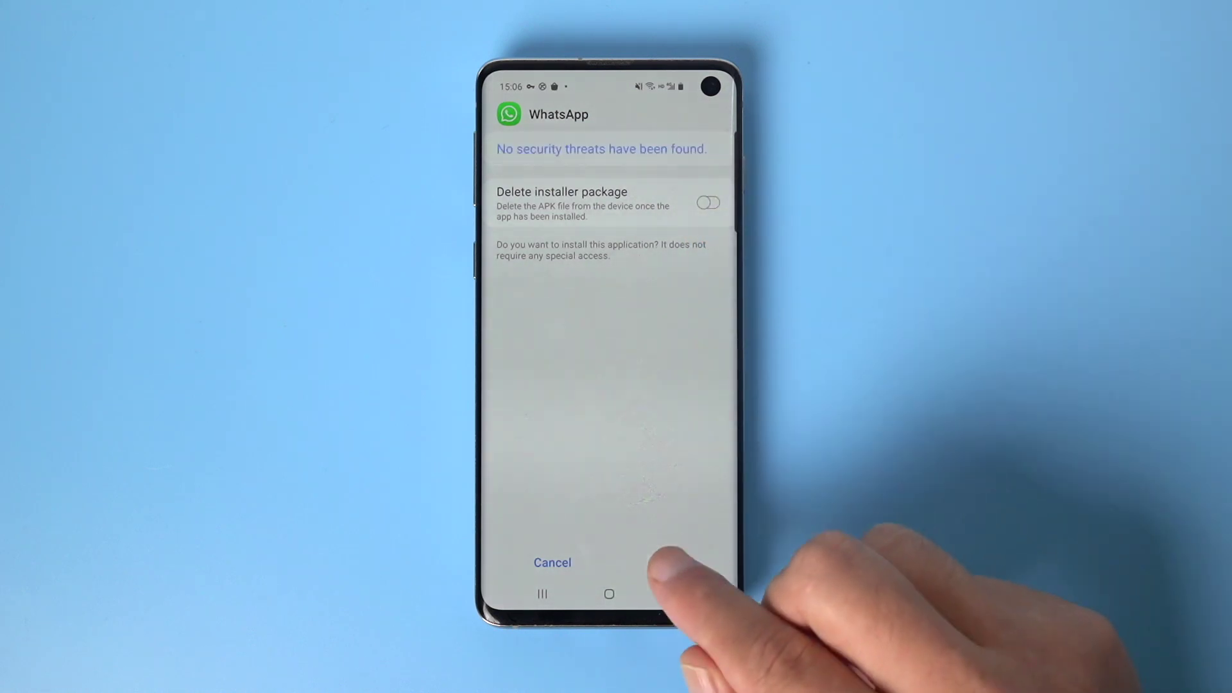
left_click(665, 562)
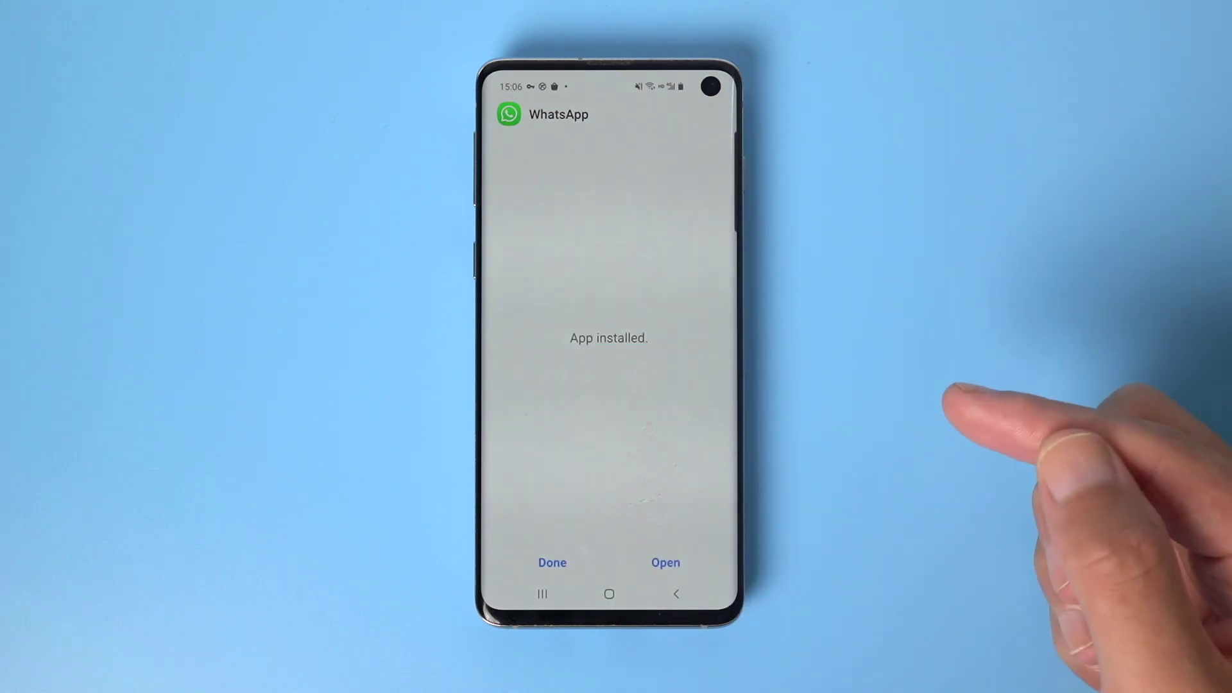
left_click(551, 562)
Step: Start the new WhatsApp, accept the terms, and submit and confirm the phone number
left_click_drag(673, 452, 539, 453)
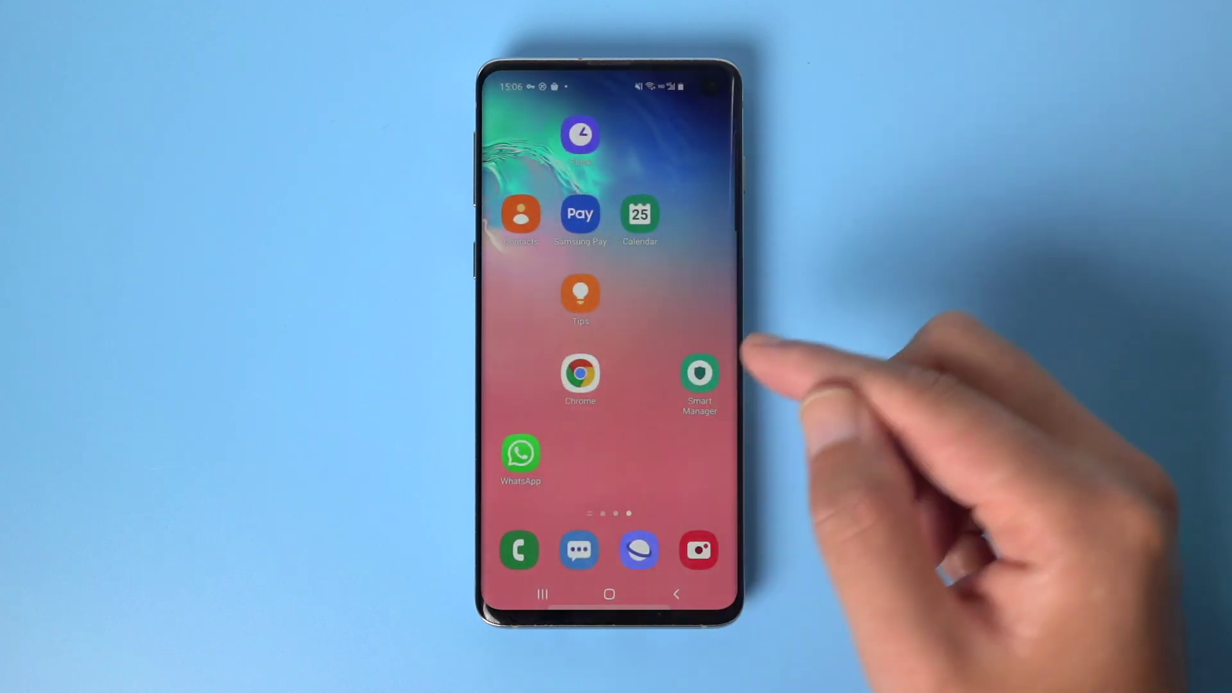
left_click(519, 449)
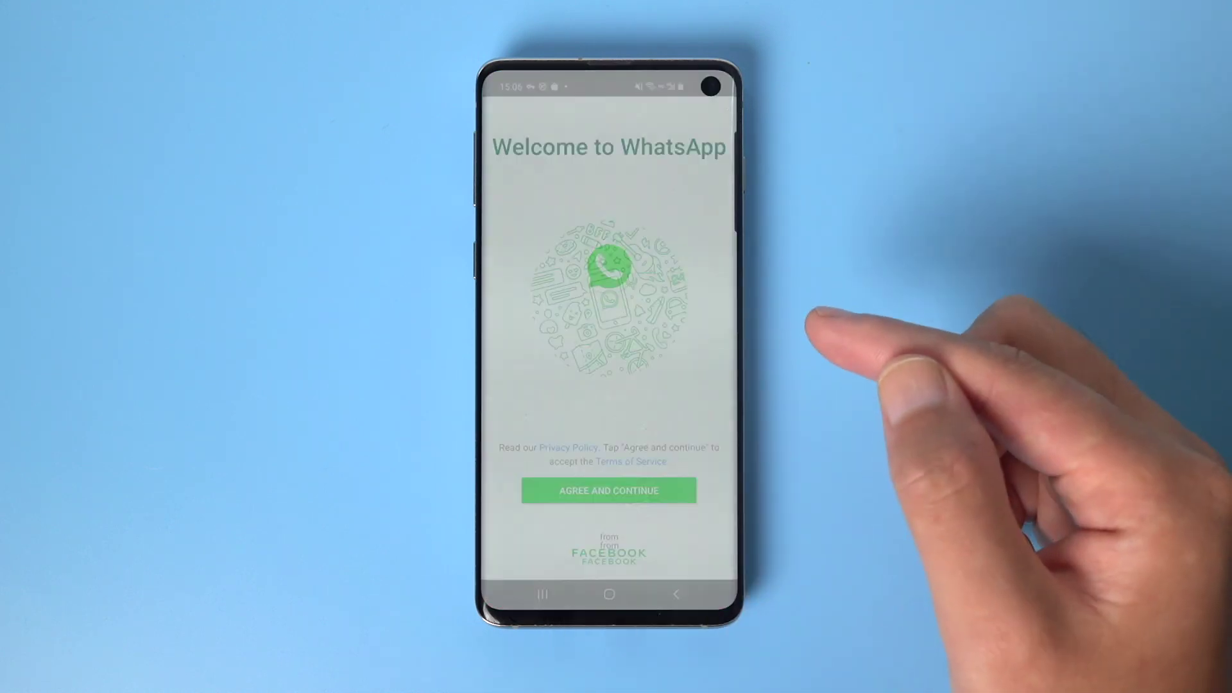
left_click(664, 491)
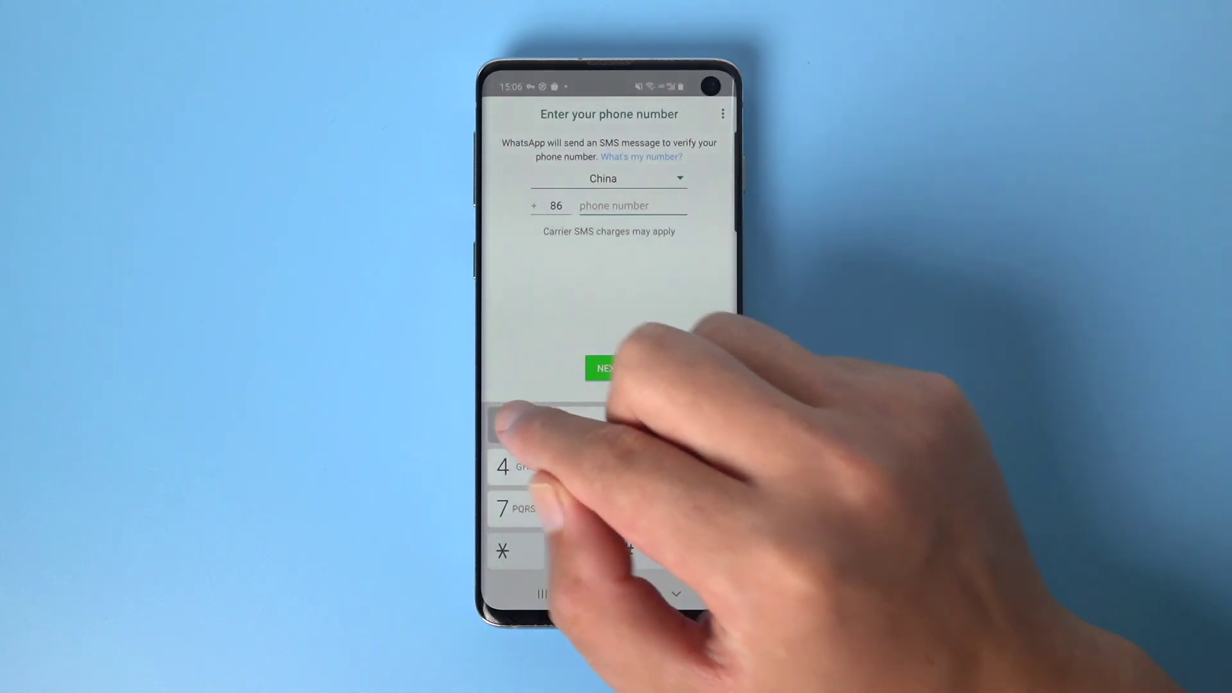
type("12")
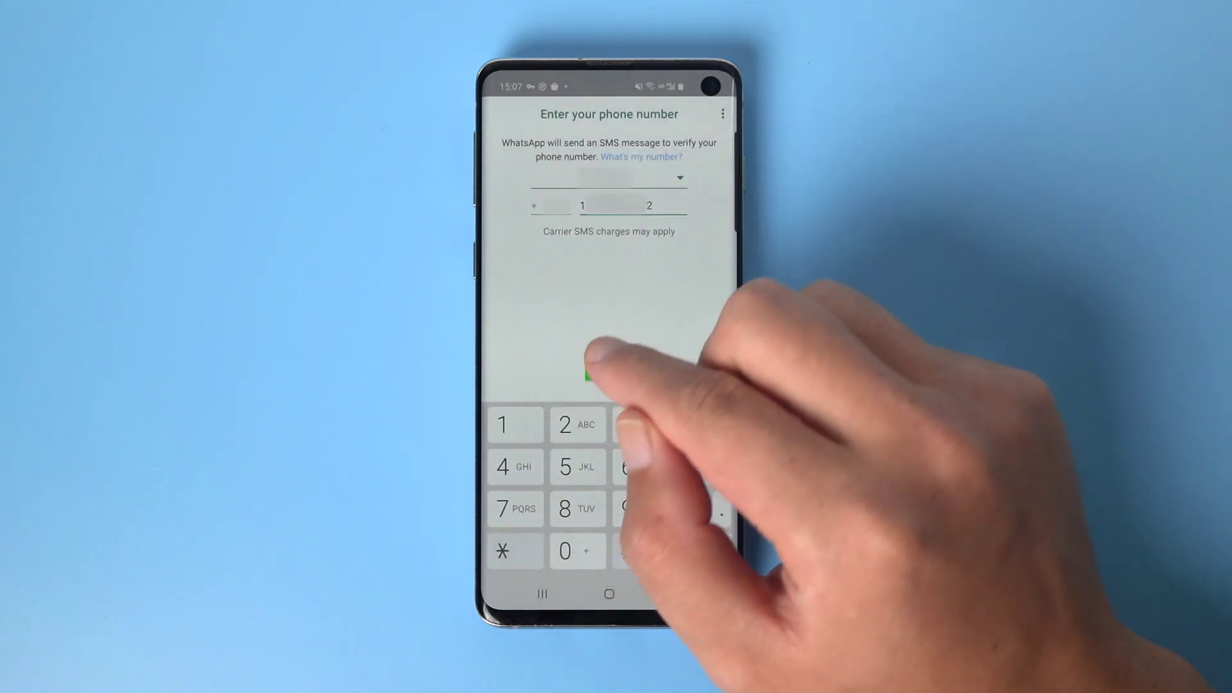
left_click(608, 368)
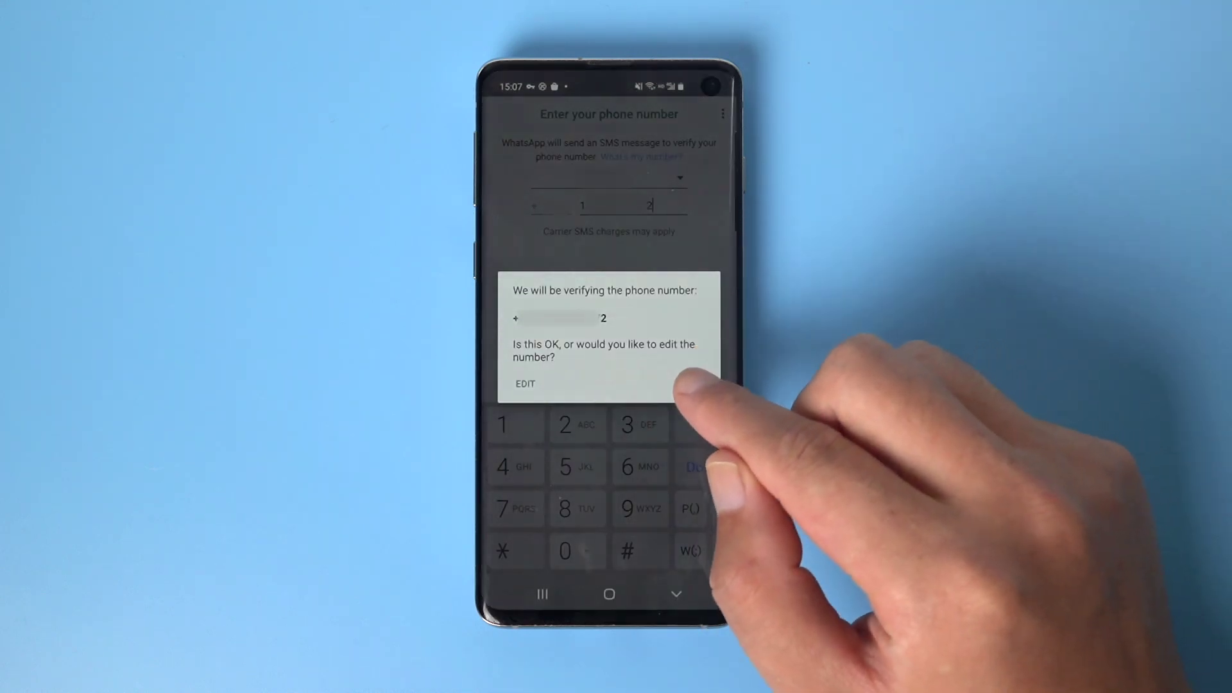
left_click(693, 384)
type("755 05")
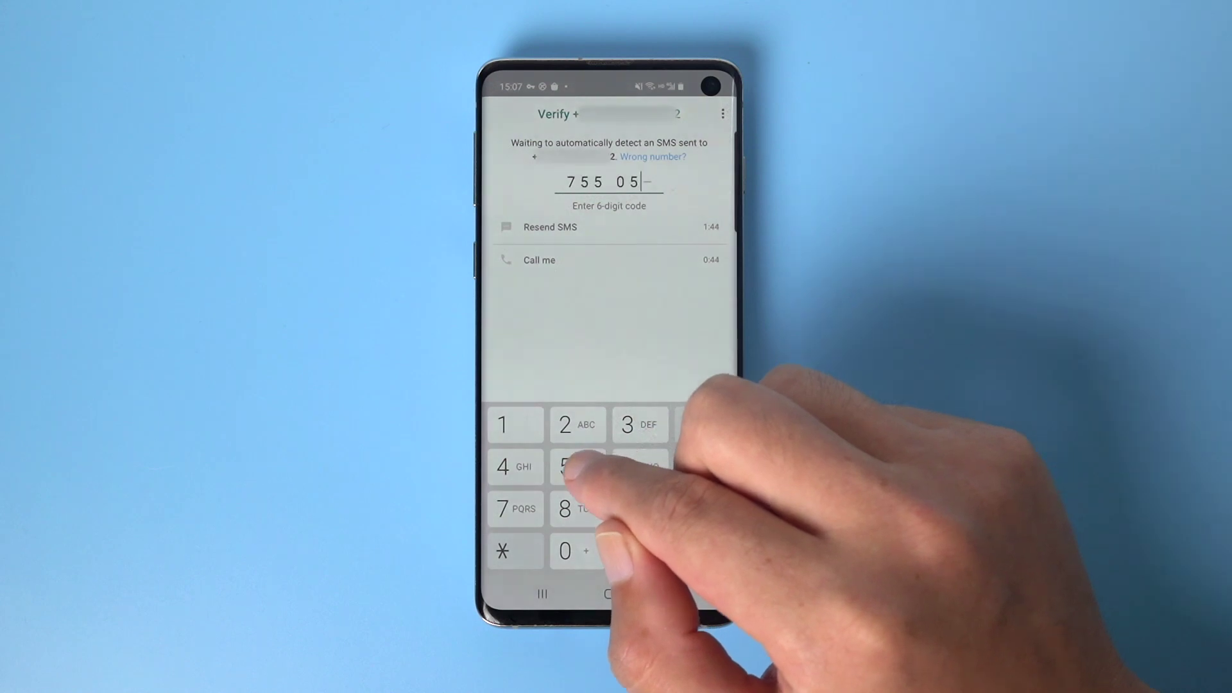
type("5")
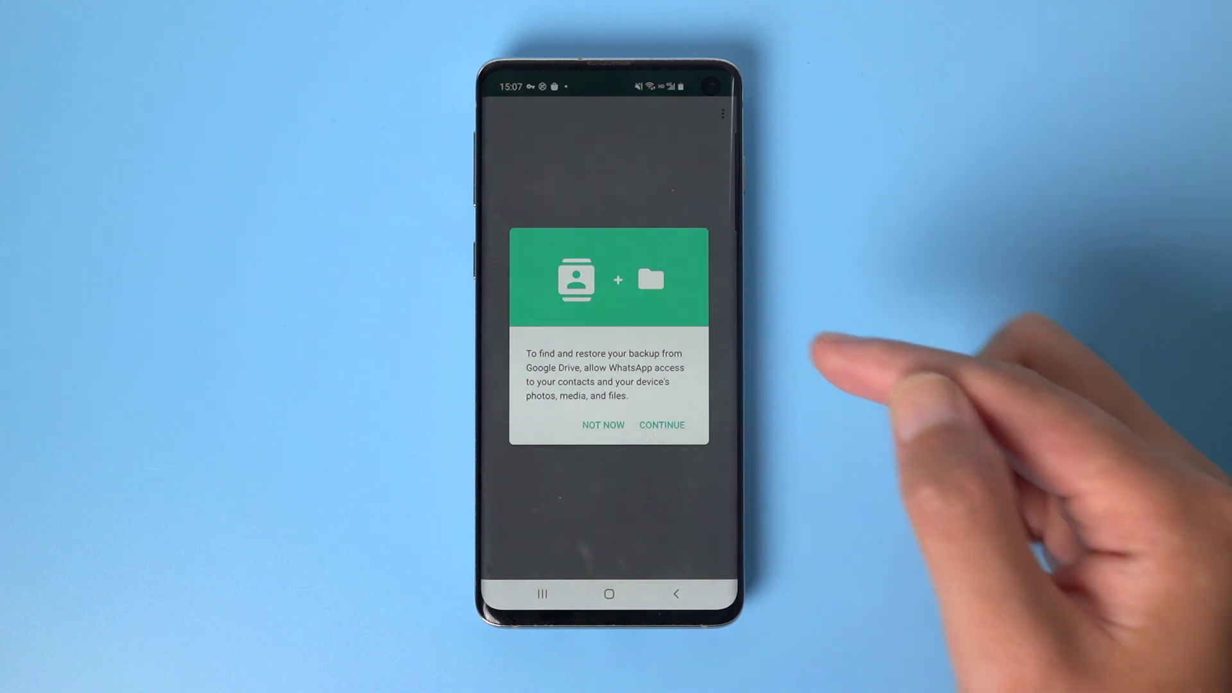
Step: Allow WhatsApp to access contacts and photos/media so it can find the backup
left_click(664, 425)
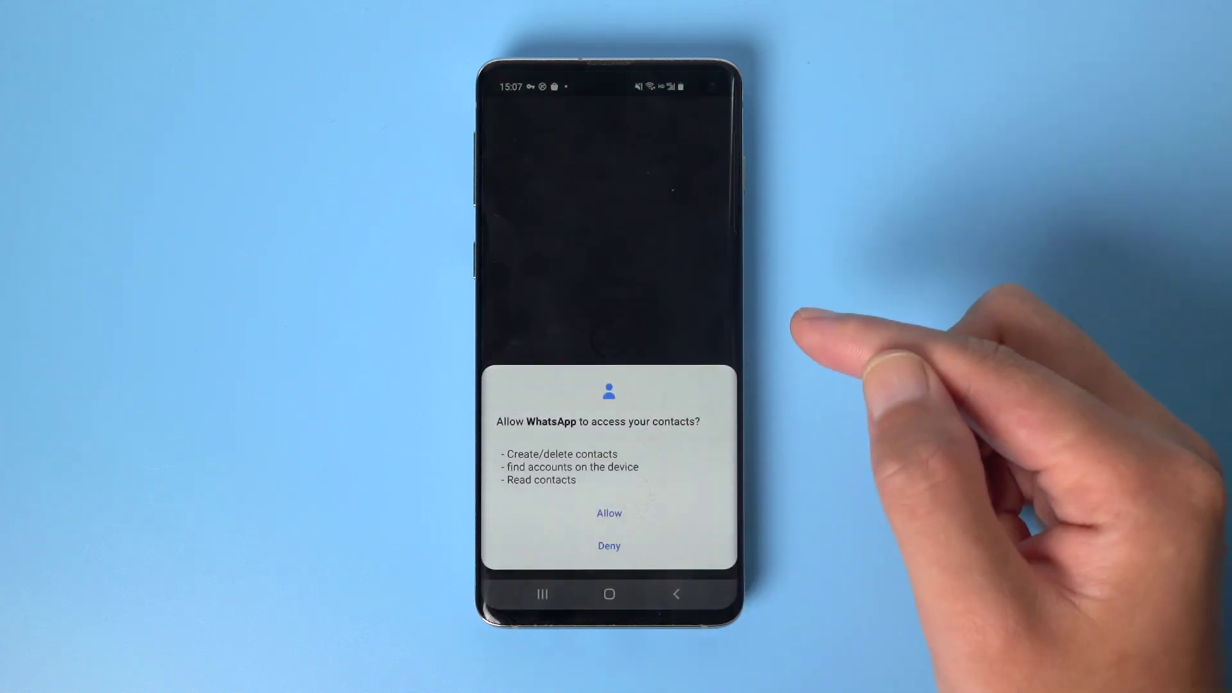
left_click(609, 513)
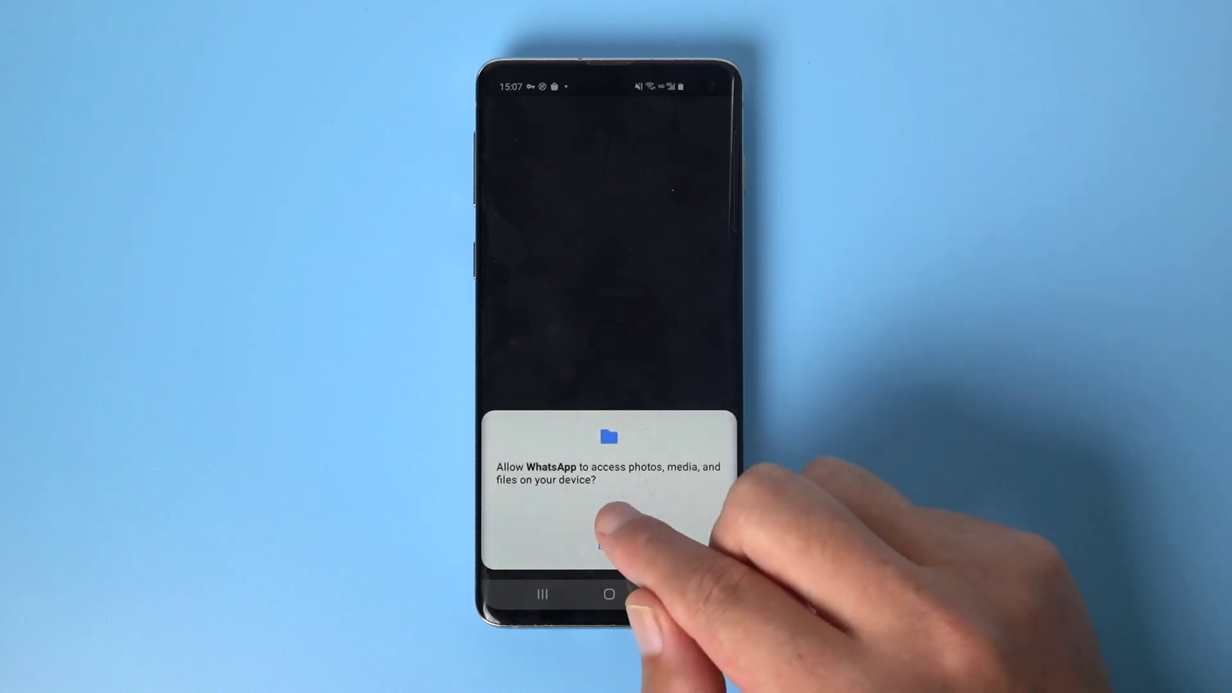
left_click(609, 513)
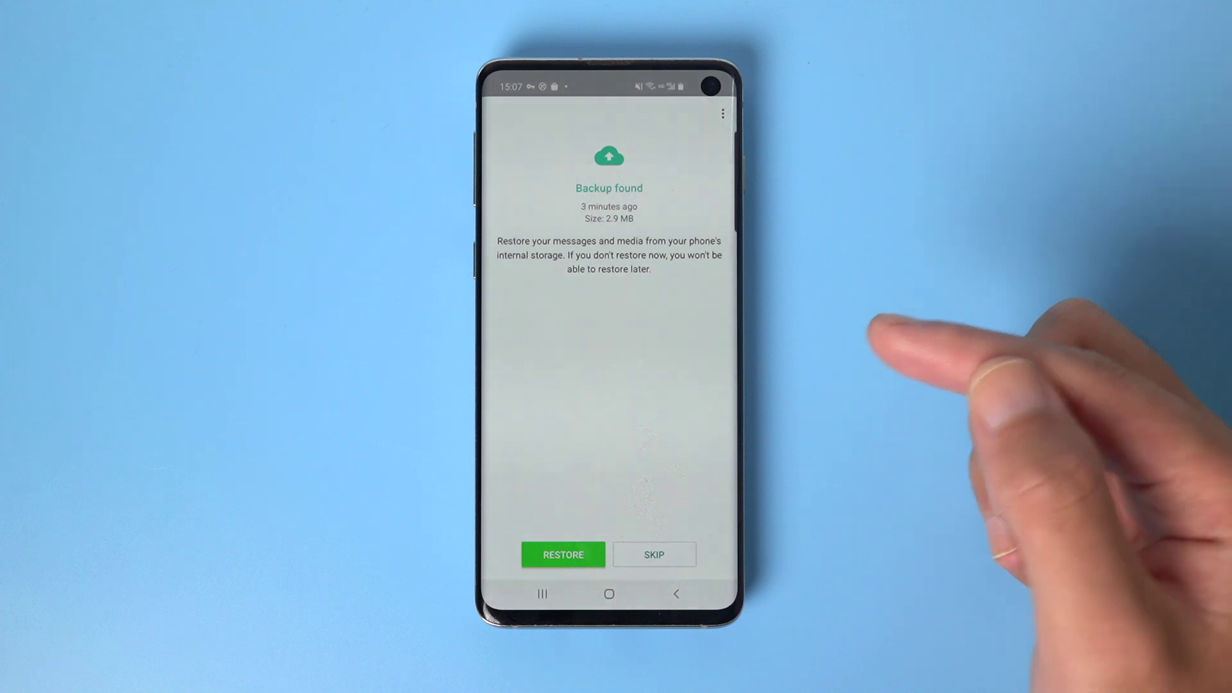
Step: Restore the 24 messages from the 2.9 MB local backup, then continue to profile info
left_click(563, 555)
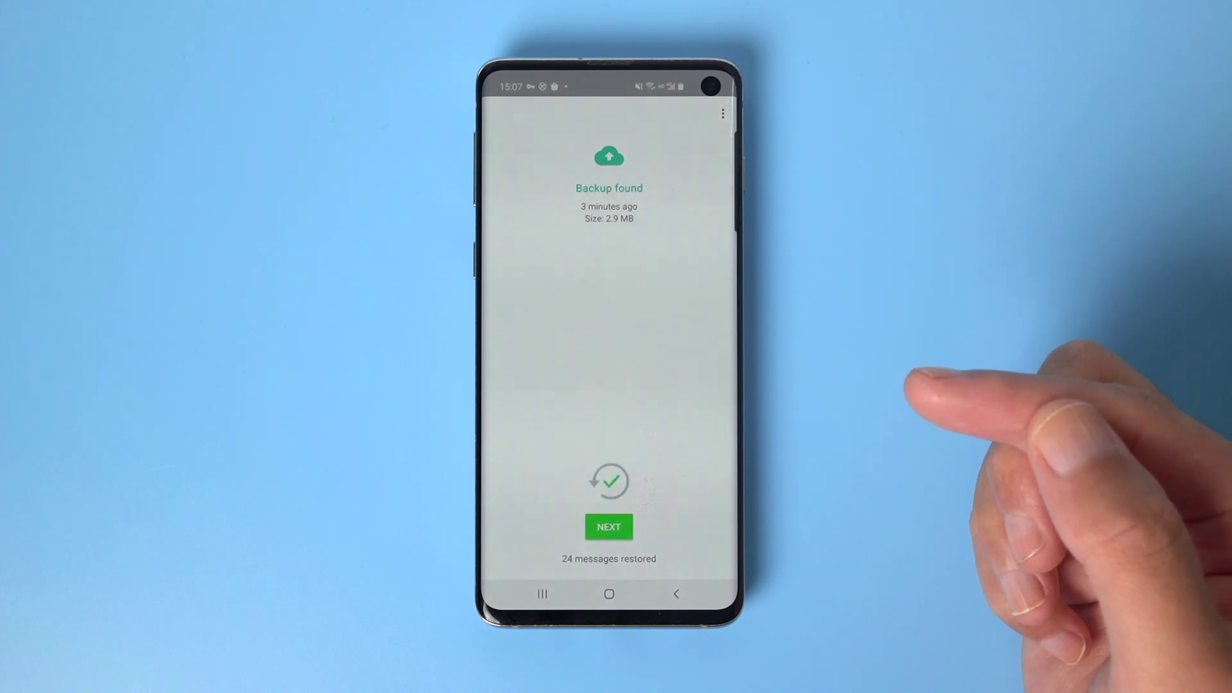
left_click(609, 527)
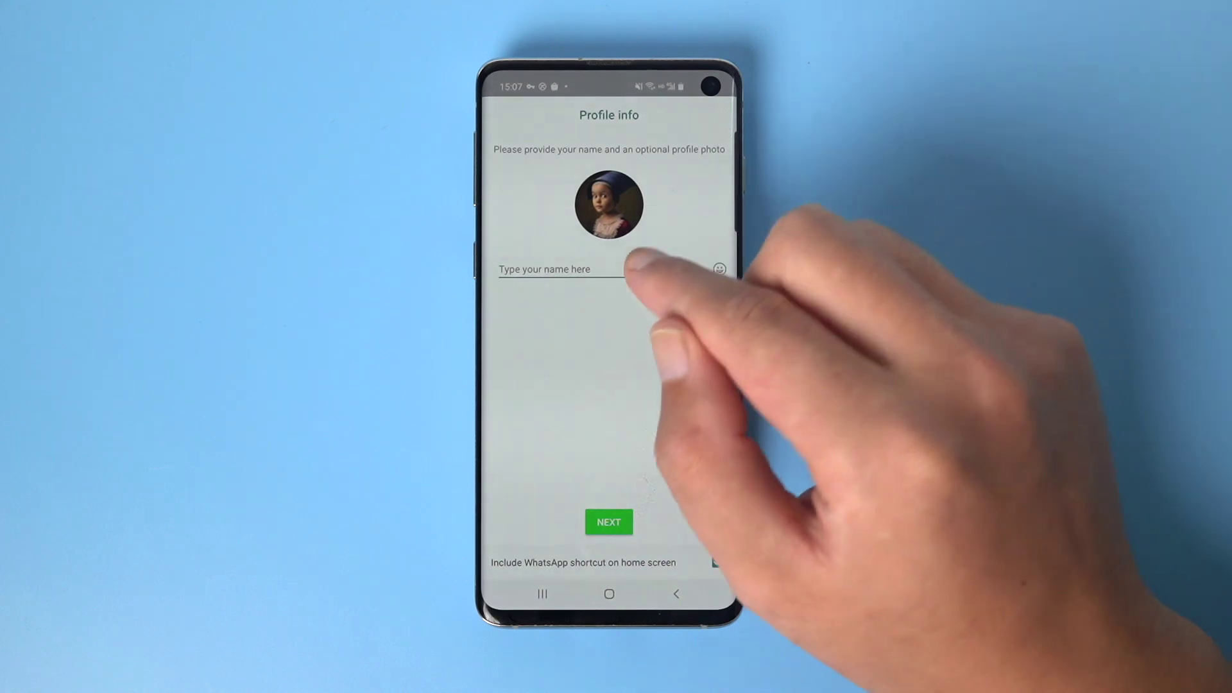
Step: Enter 'Chrissy' as the WhatsApp profile name and confirm it
left_click(642, 268)
type("Ch")
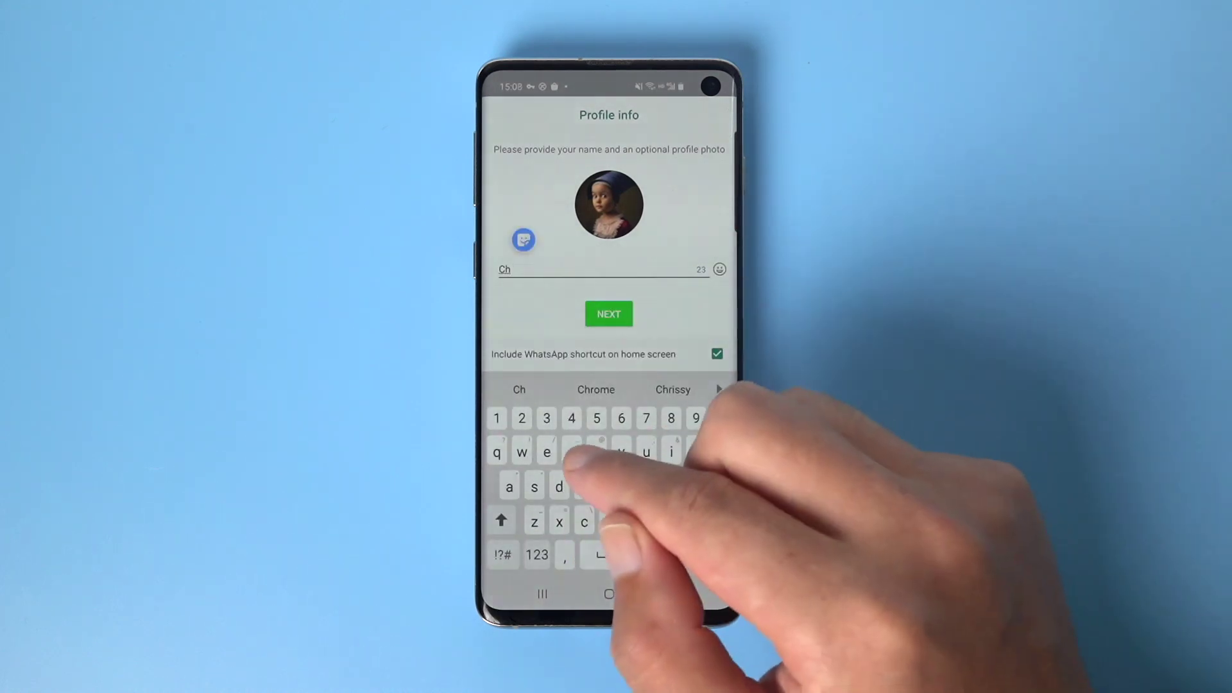
type("rissy")
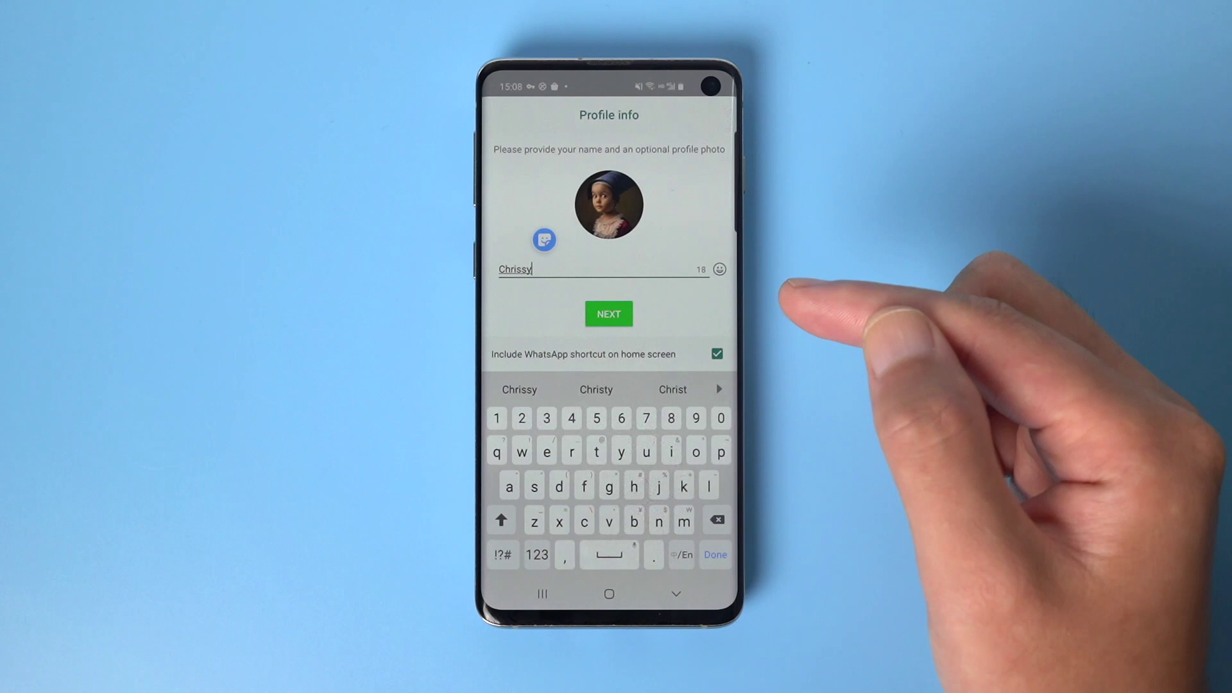
left_click(597, 313)
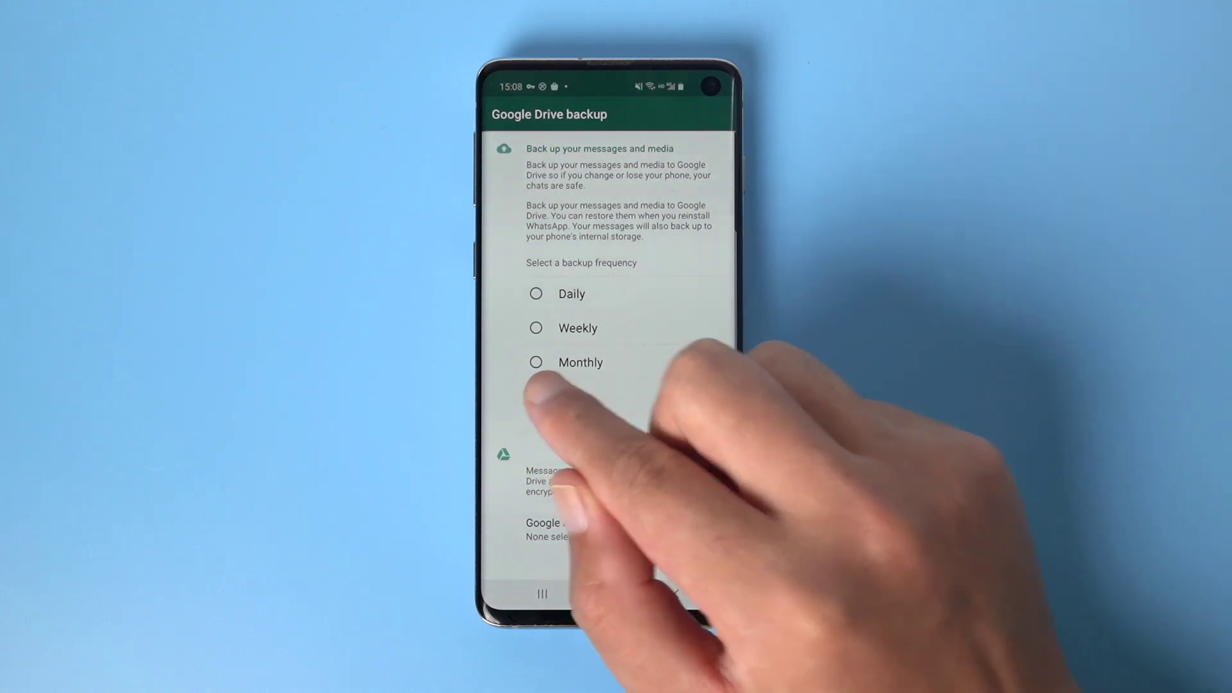
Step: Set Google Drive backup frequency to Never and finish setup
left_click(537, 396)
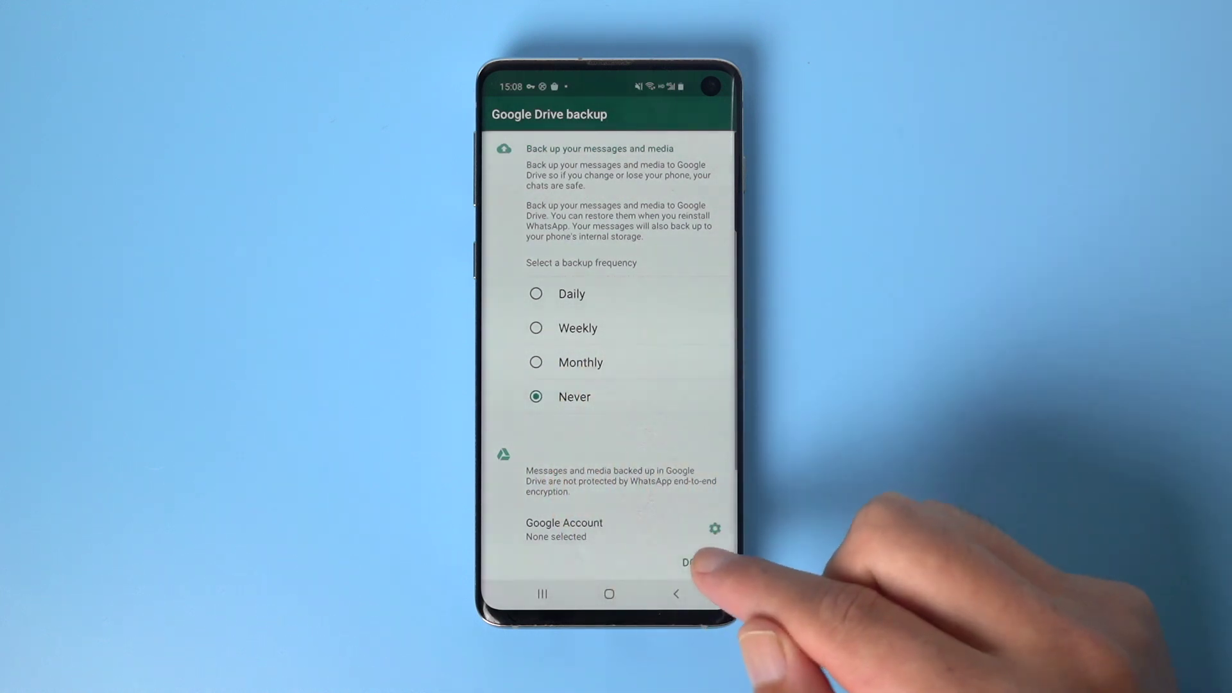
left_click(695, 562)
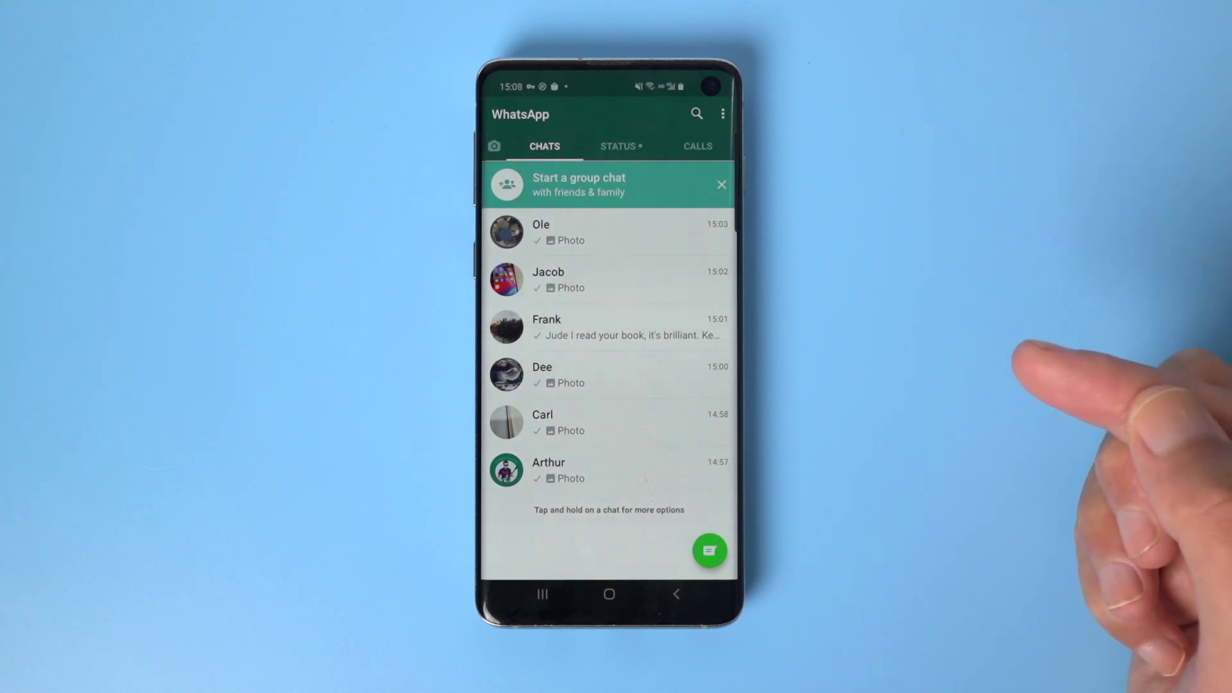
Step: Dismiss the group chat banner, then check Ole's, Jacob's, Carl's and Arthur's restored chats
left_click(721, 183)
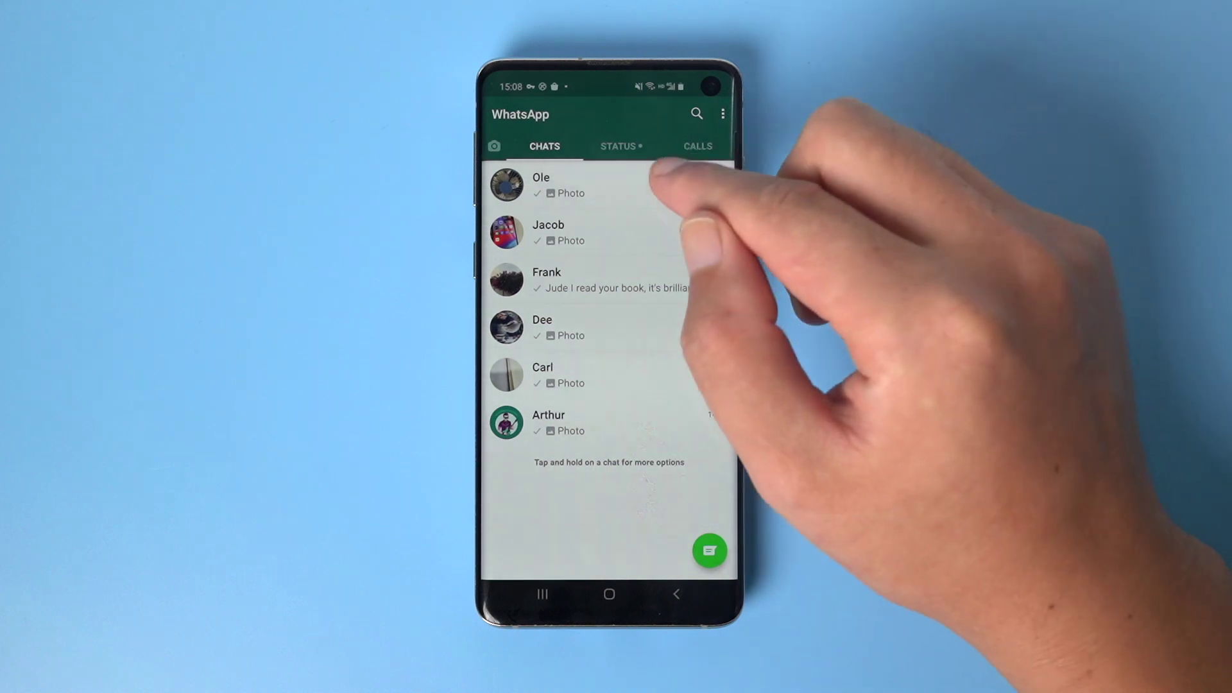
left_click(597, 185)
left_click(496, 113)
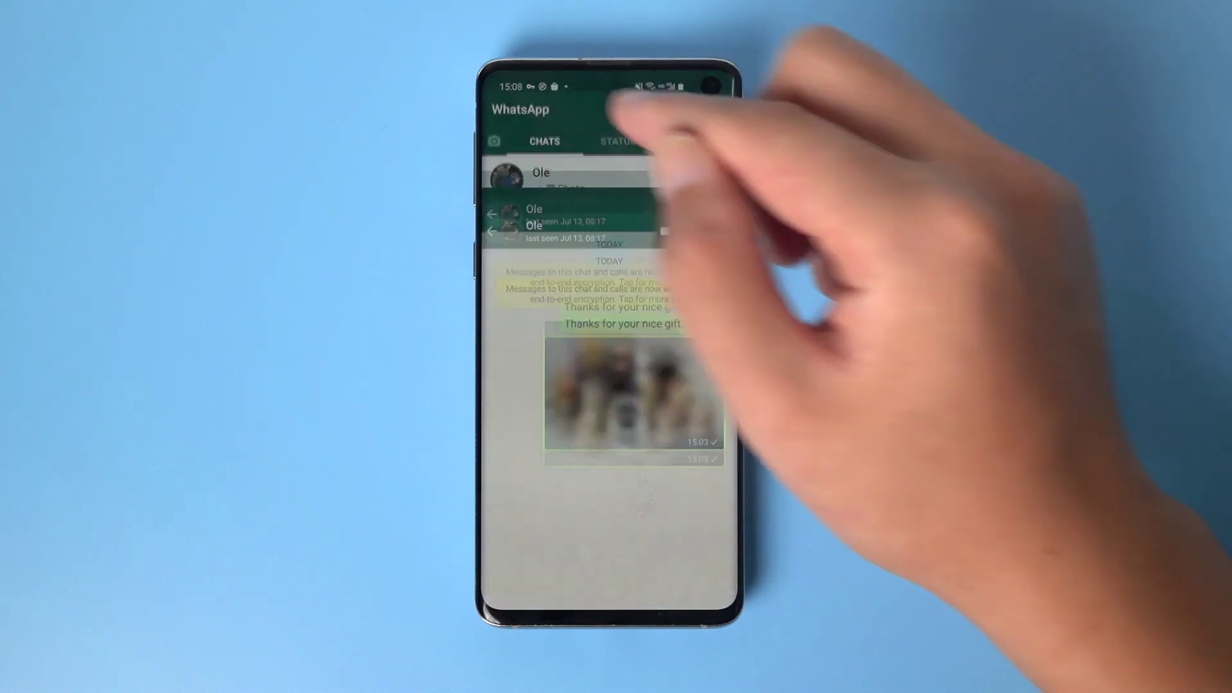
left_click(616, 227)
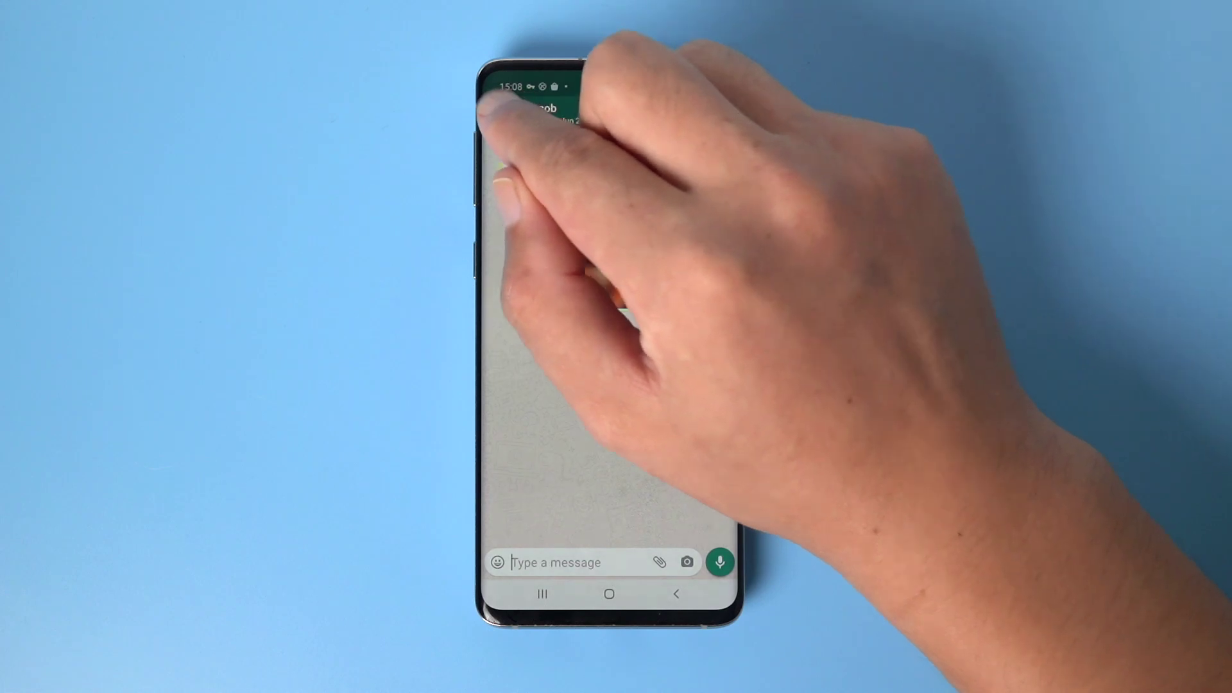
left_click(496, 111)
left_click(616, 371)
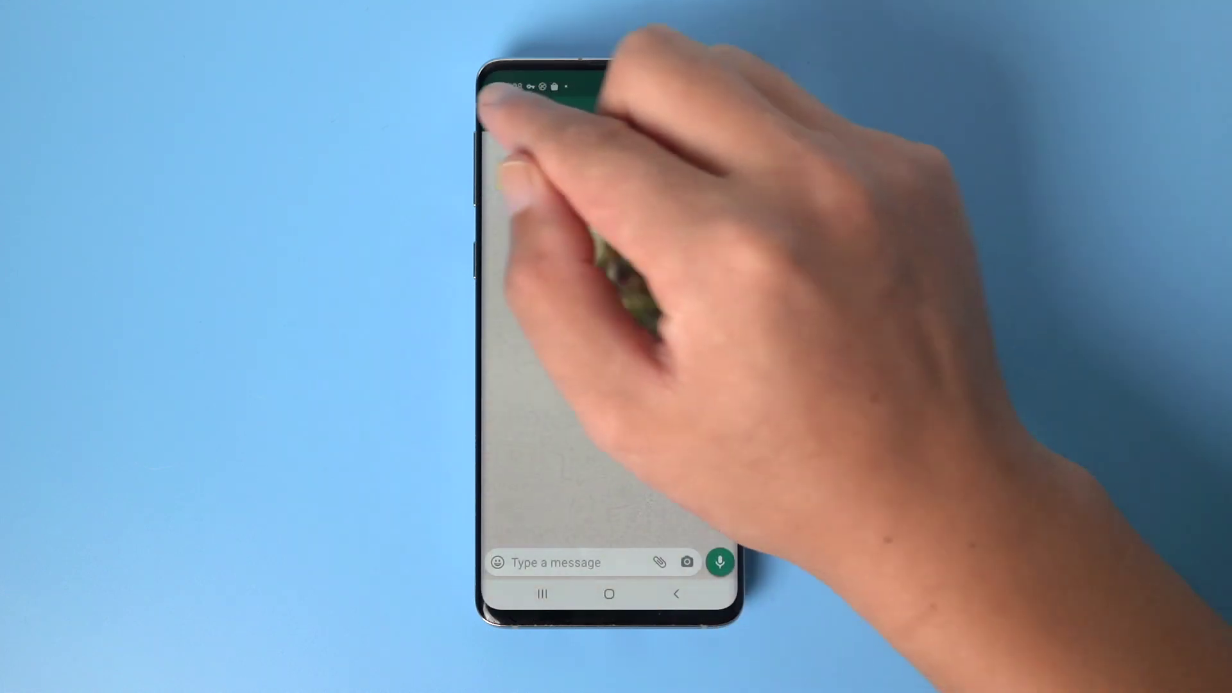
left_click(496, 114)
left_click(636, 418)
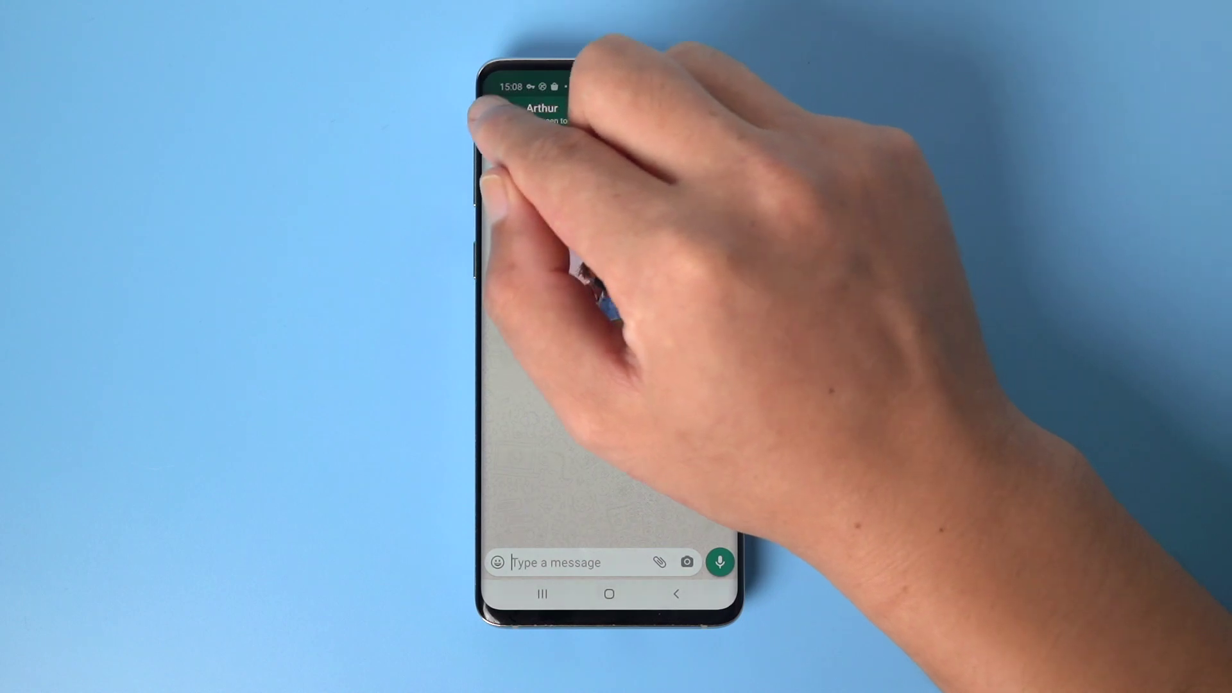
left_click(492, 114)
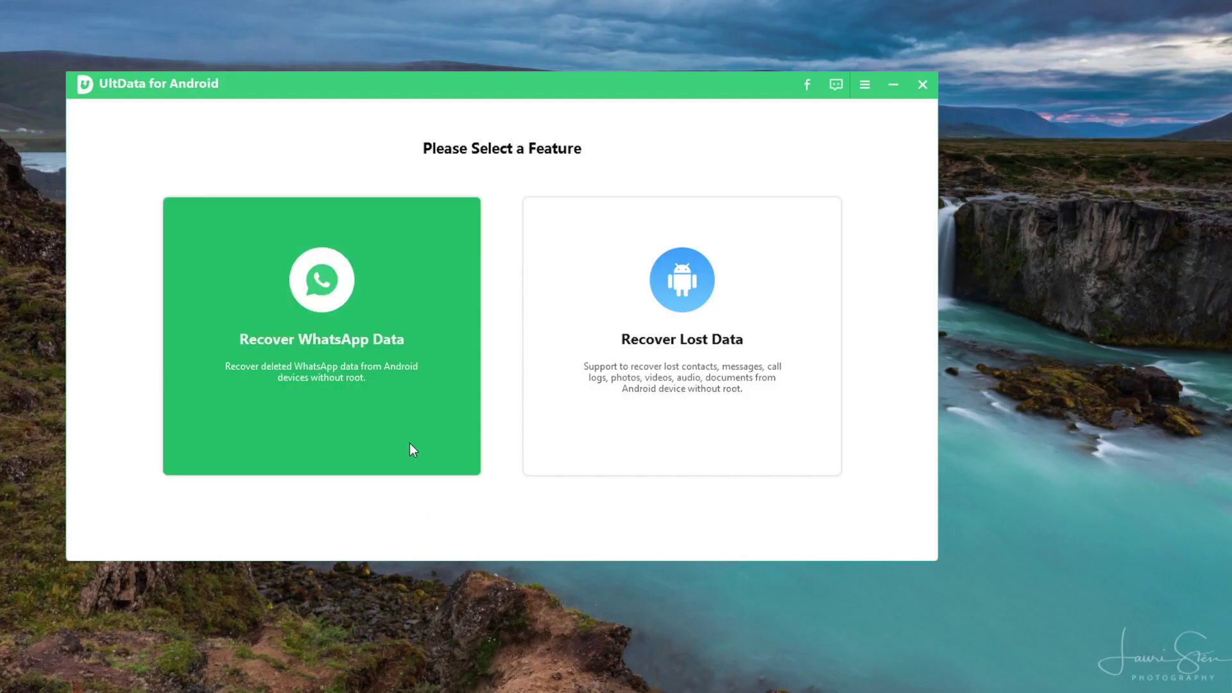
Step: Choose Recover WhatsApp Data in UltData for Android
left_click(410, 449)
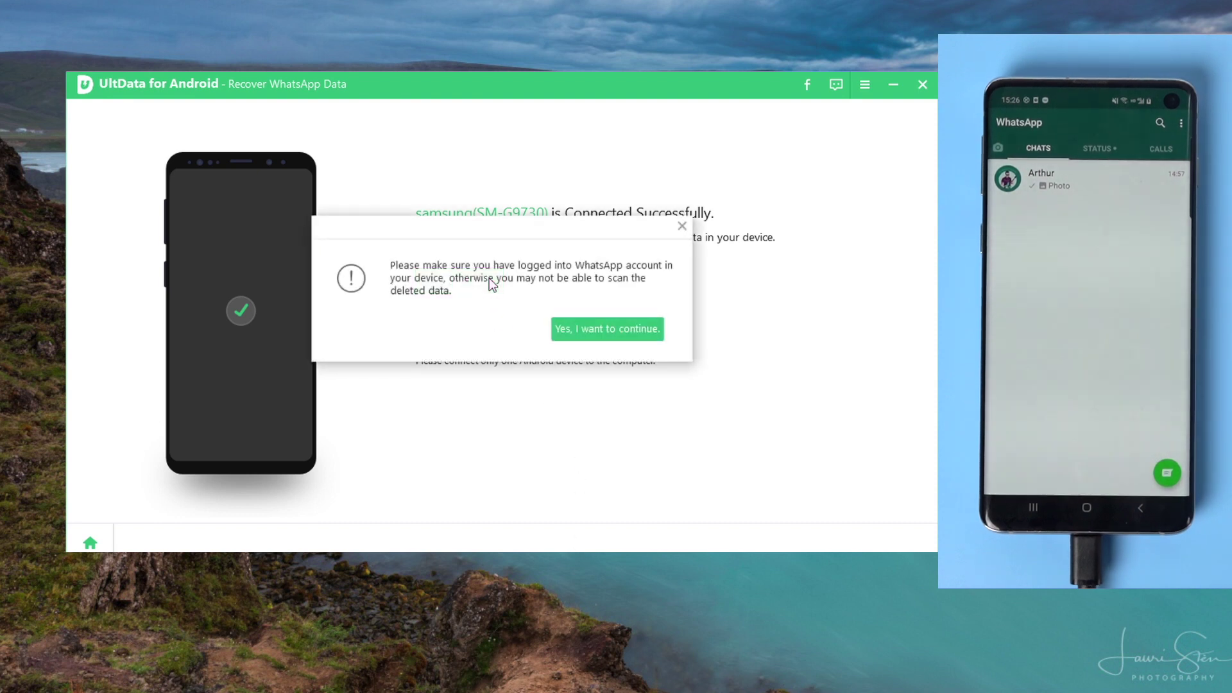
Step: Confirm the WhatsApp login and backup prompts so UltData scans the phone's WhatsApp data
left_click(633, 328)
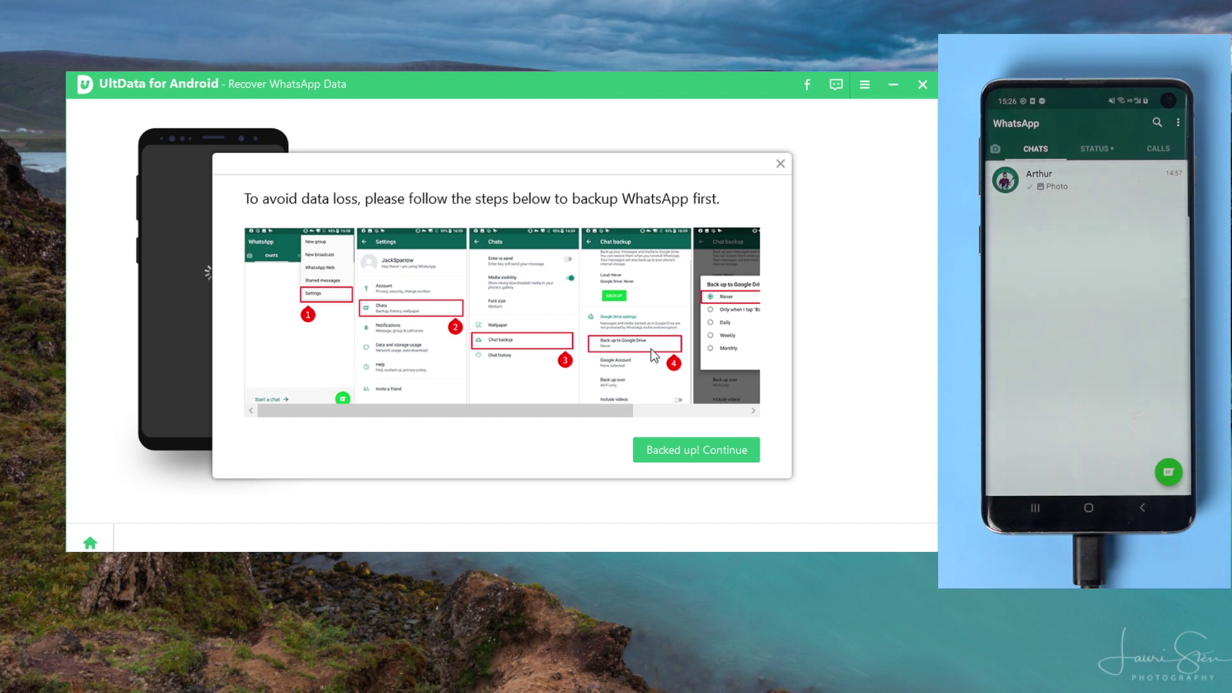
left_click(725, 448)
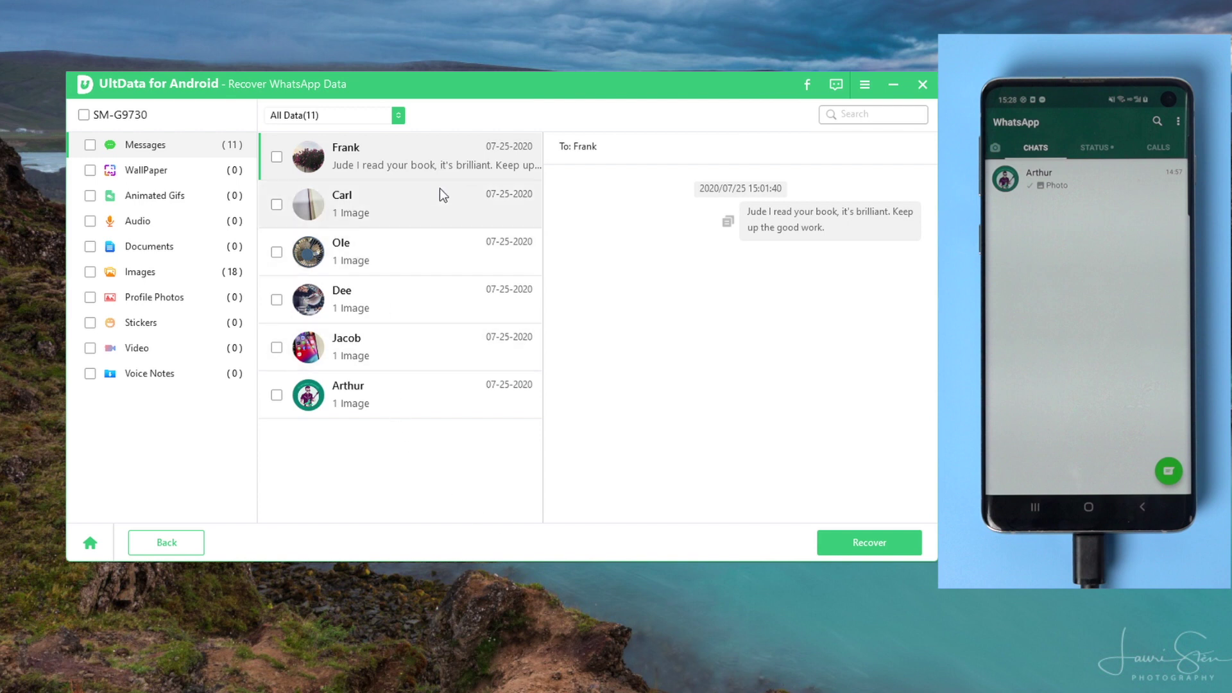
Step: Preview the recovered chats of Carl, Ole, Dee and Jacob
left_click(446, 204)
left_click(423, 259)
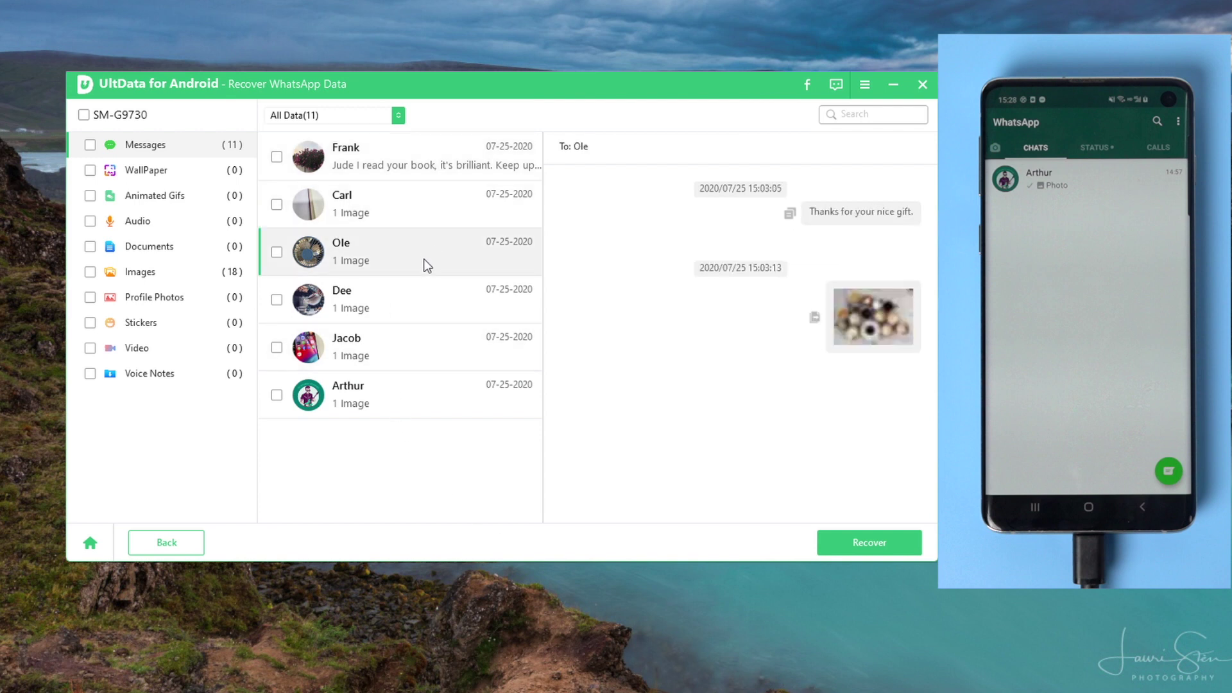
left_click(416, 301)
left_click(413, 355)
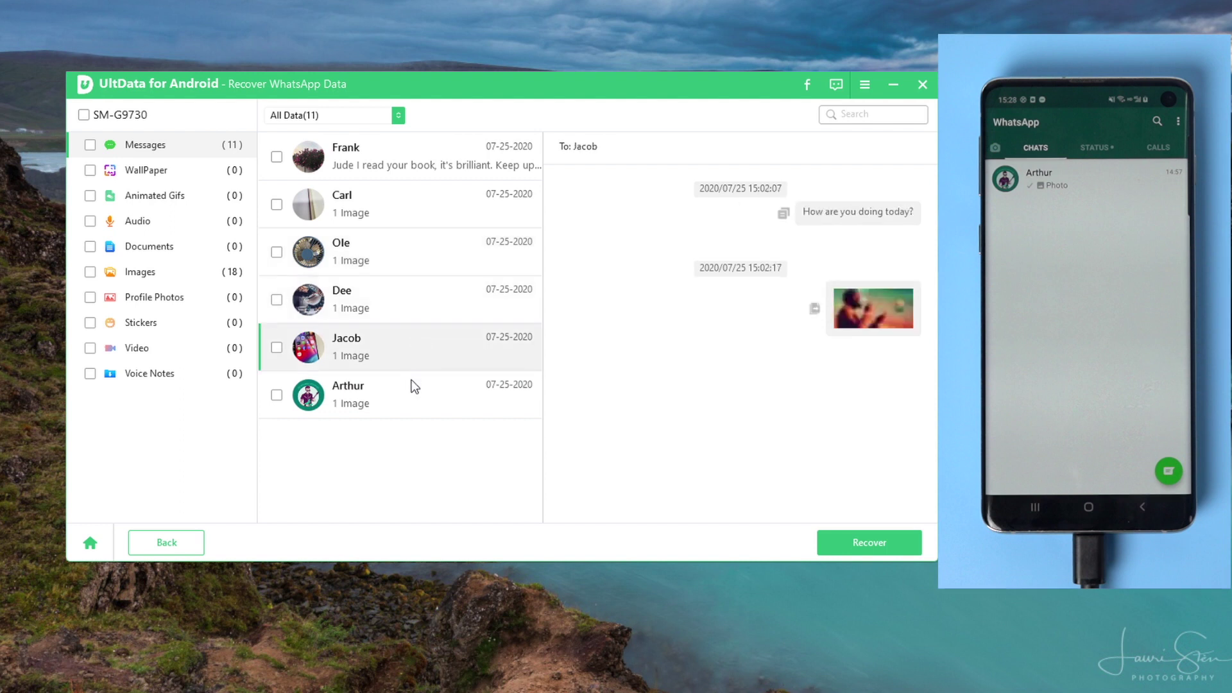
Step: Select all SM-G9730 messages and images and recover them to the Desktop
left_click(97, 274)
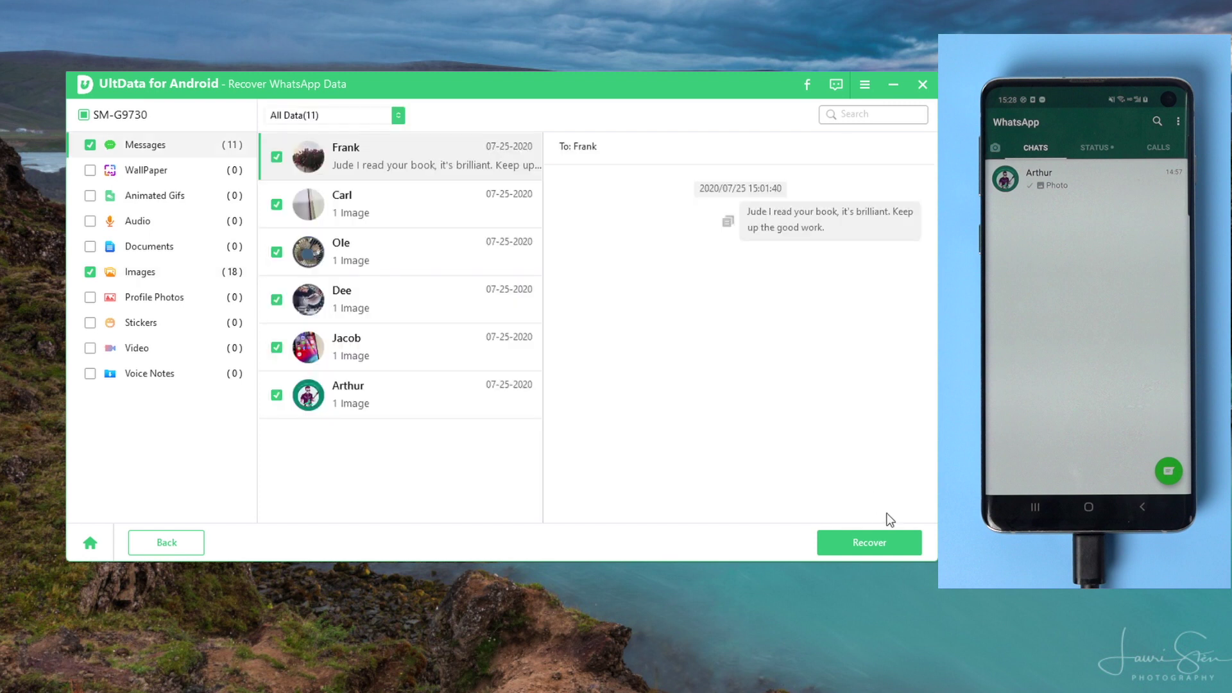
left_click(905, 549)
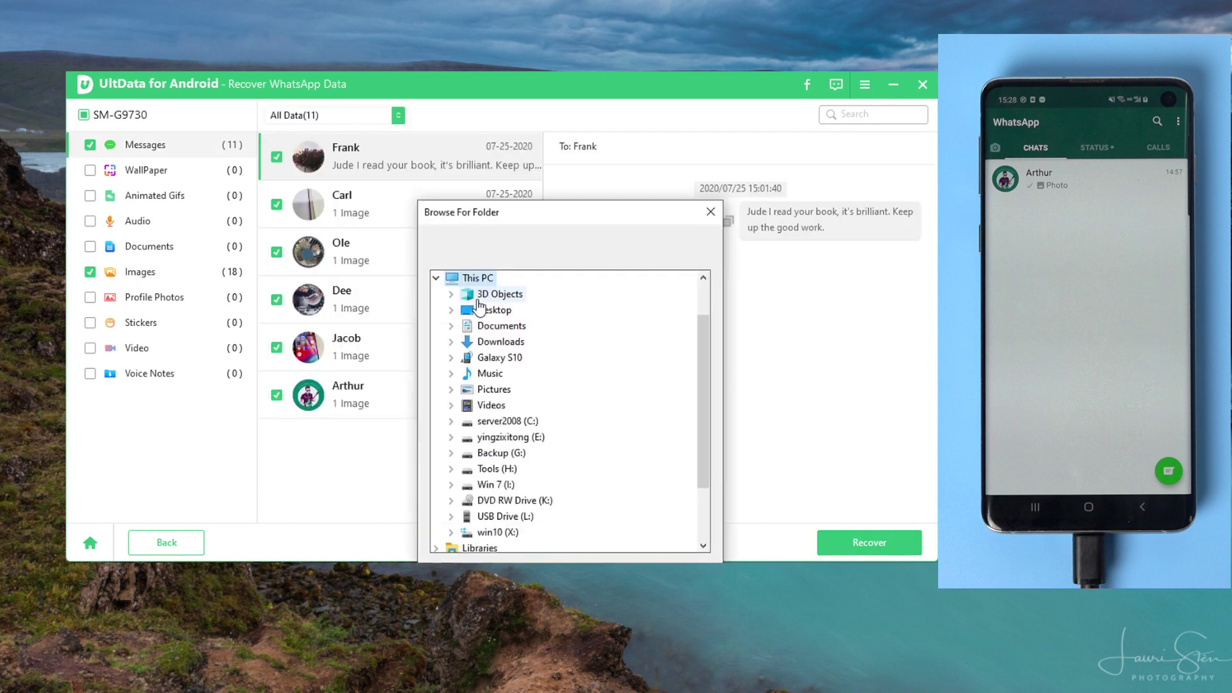
left_click(494, 313)
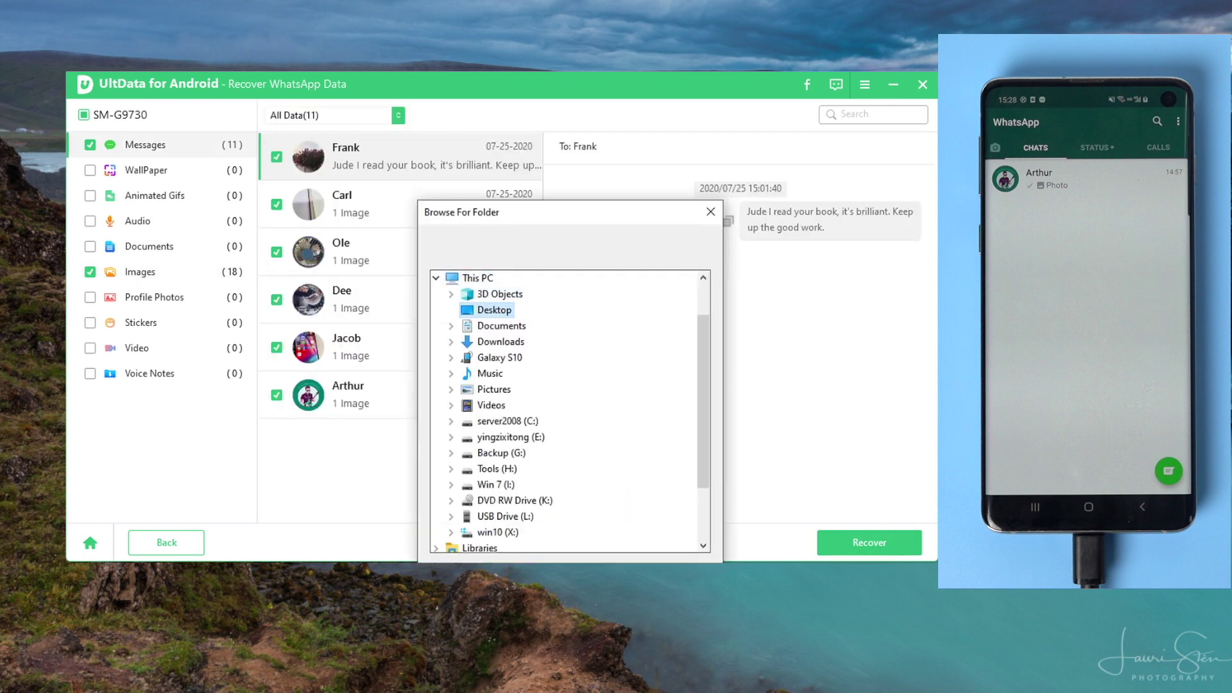
left_click(633, 558)
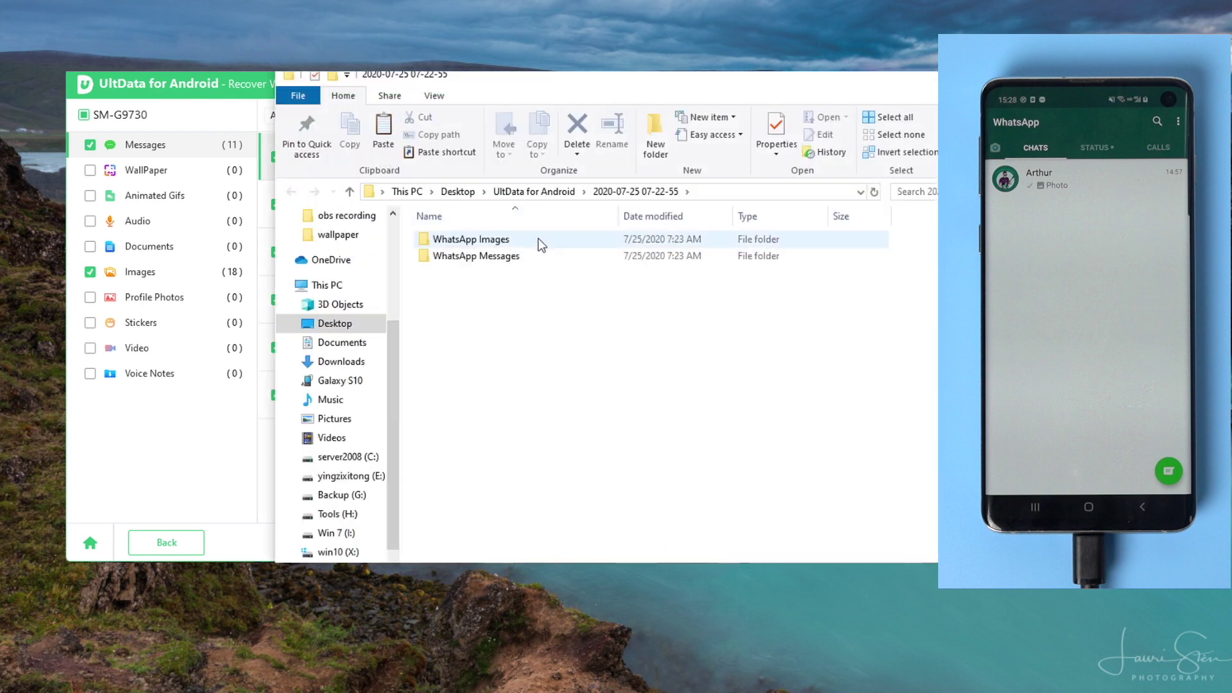
Step: Browse the WhatsApp Images folder, then open Arthur.html from WhatsApp Messages
left_click(539, 245)
double_click(539, 244)
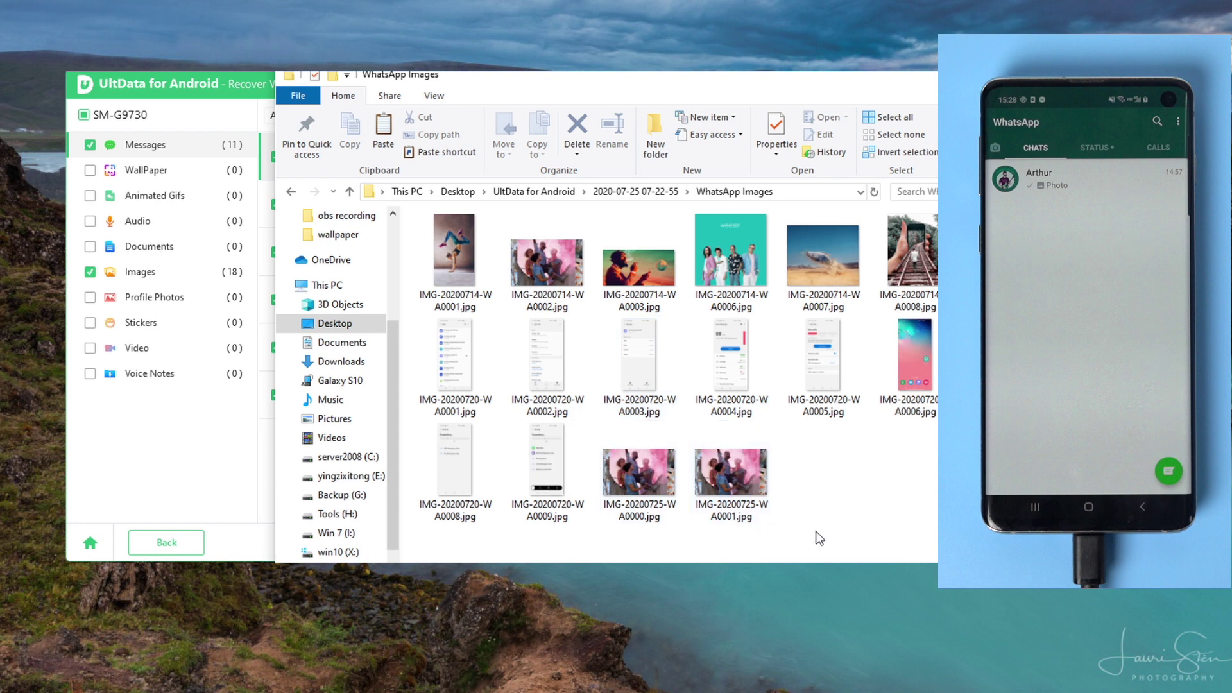
mouse_move(337, 385)
left_click(352, 192)
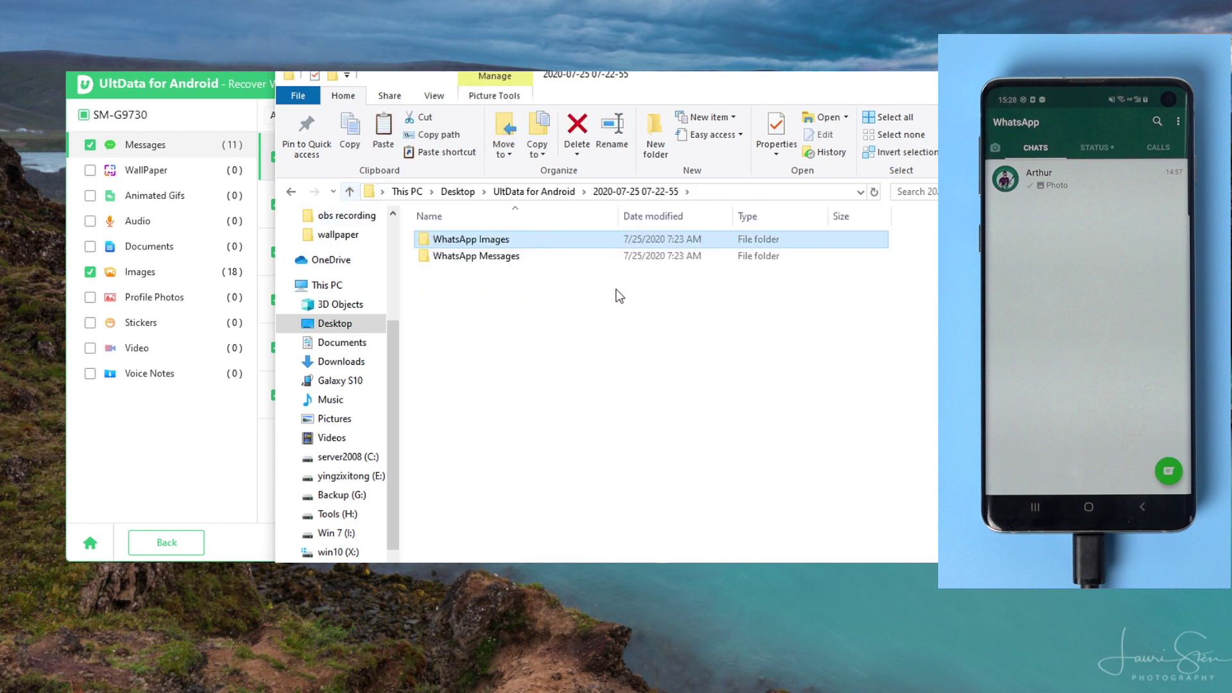
double_click(521, 256)
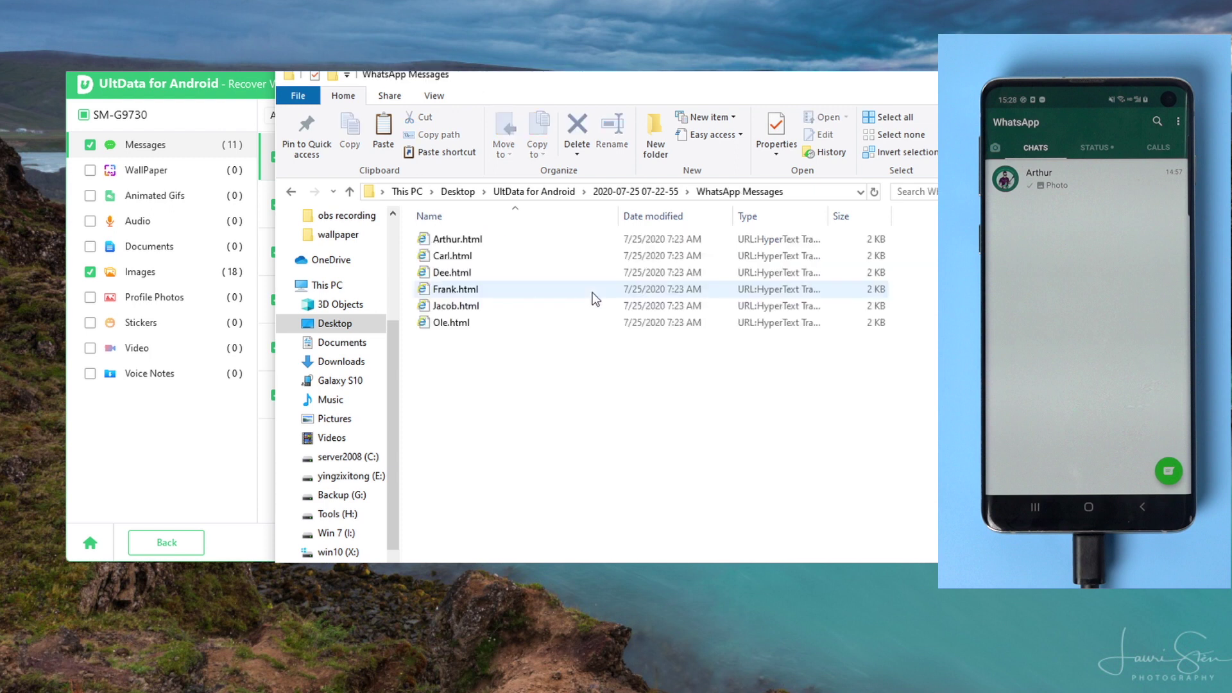
left_click(504, 240)
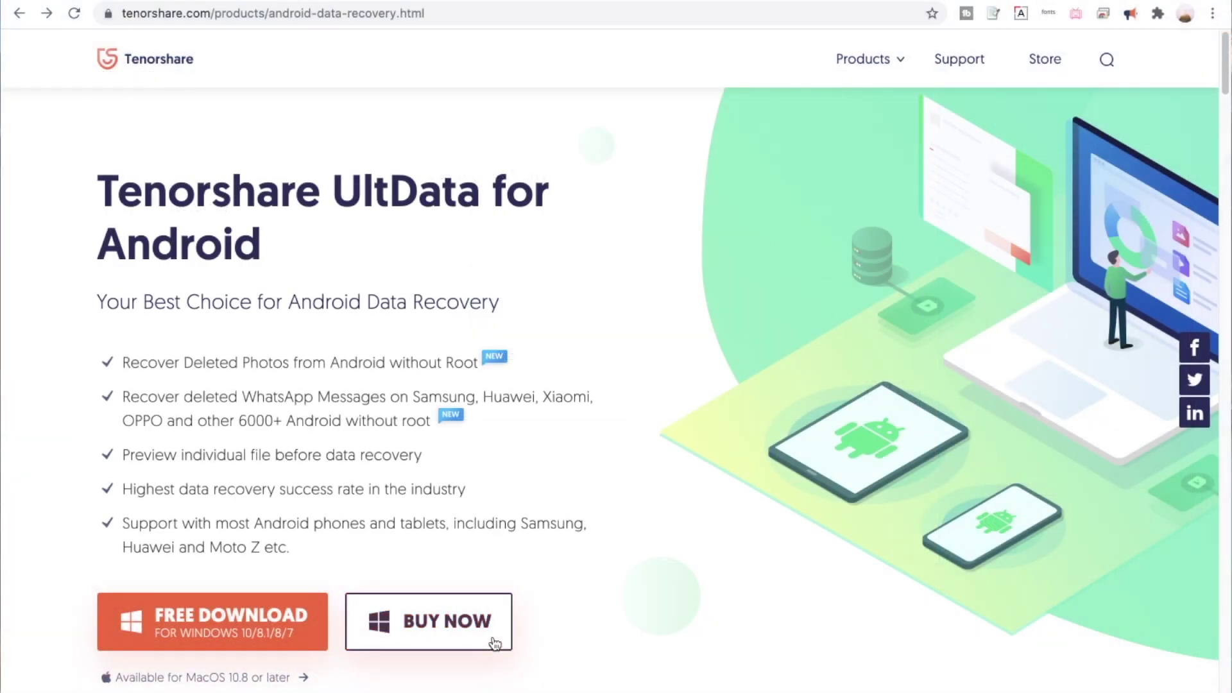
Step: Open the BUY NOW purchase page listing UltData for Android license prices
left_click(494, 641)
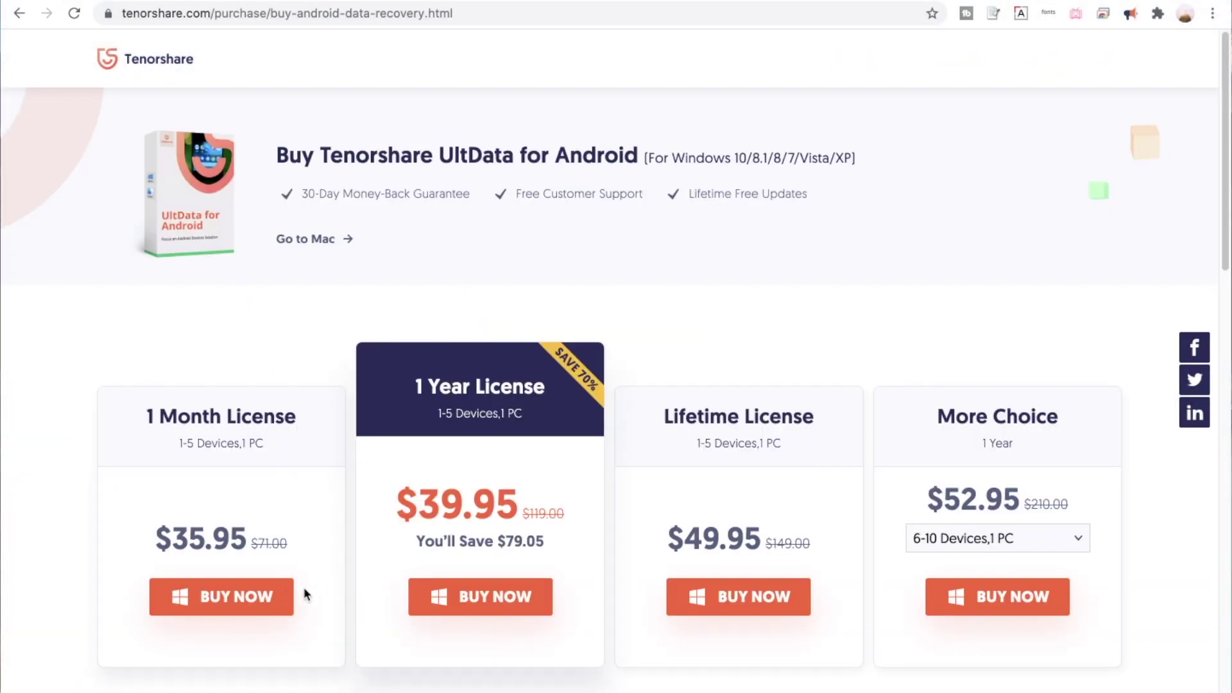